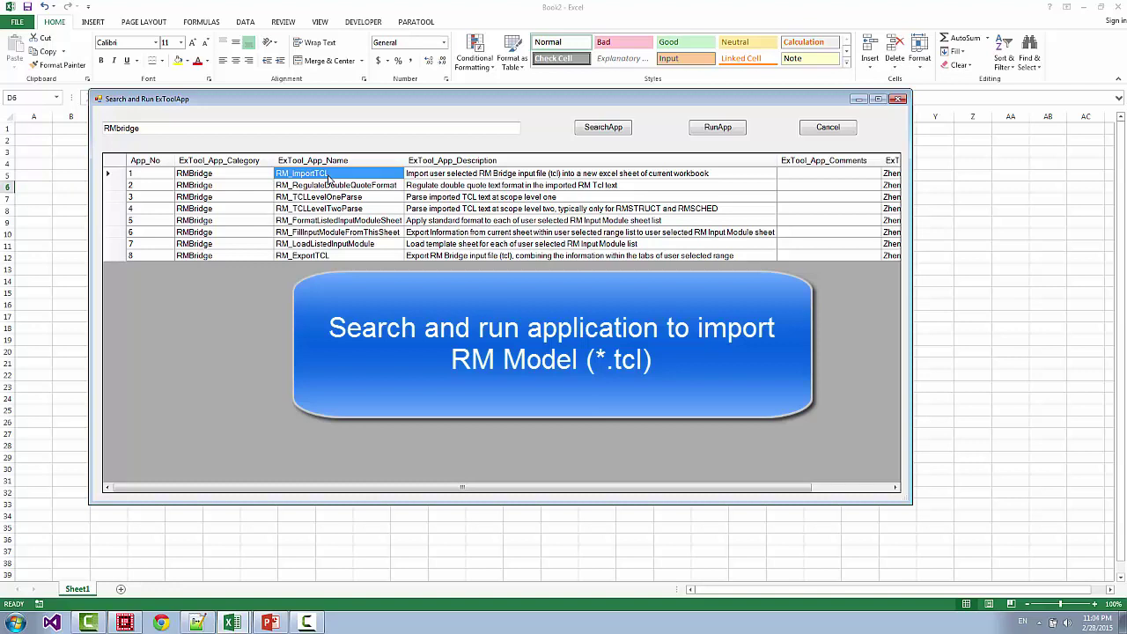
# Run the RM_ImportTCL application and import RM-Lesson-07-E.tcl into a new sheet
pyautogui.doubleClick(328, 176)
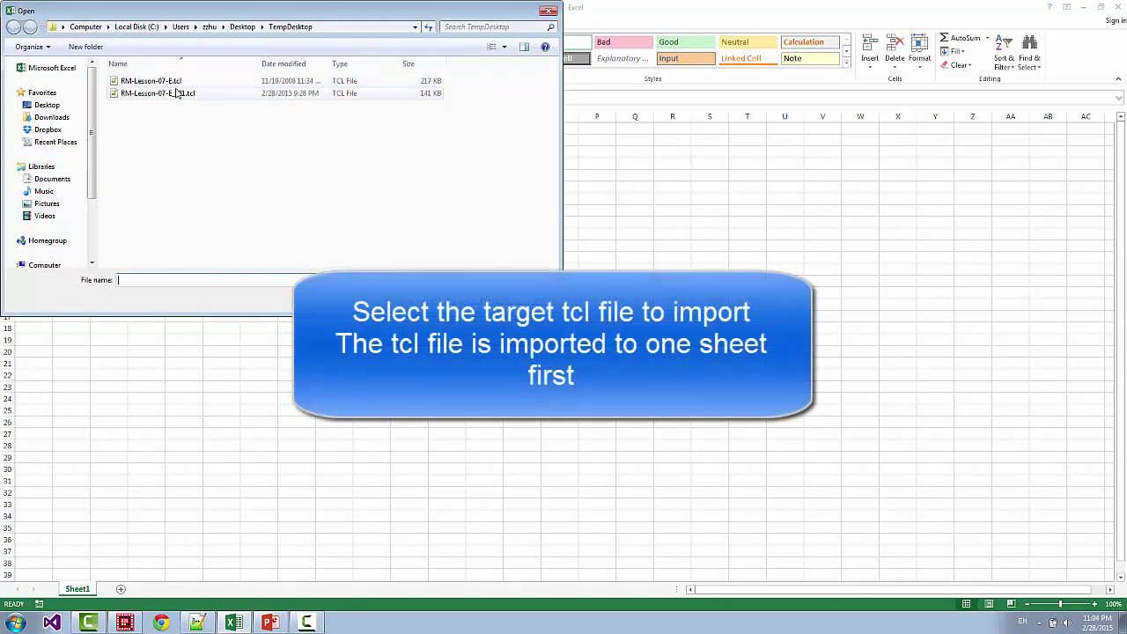
pyautogui.doubleClick(235, 81)
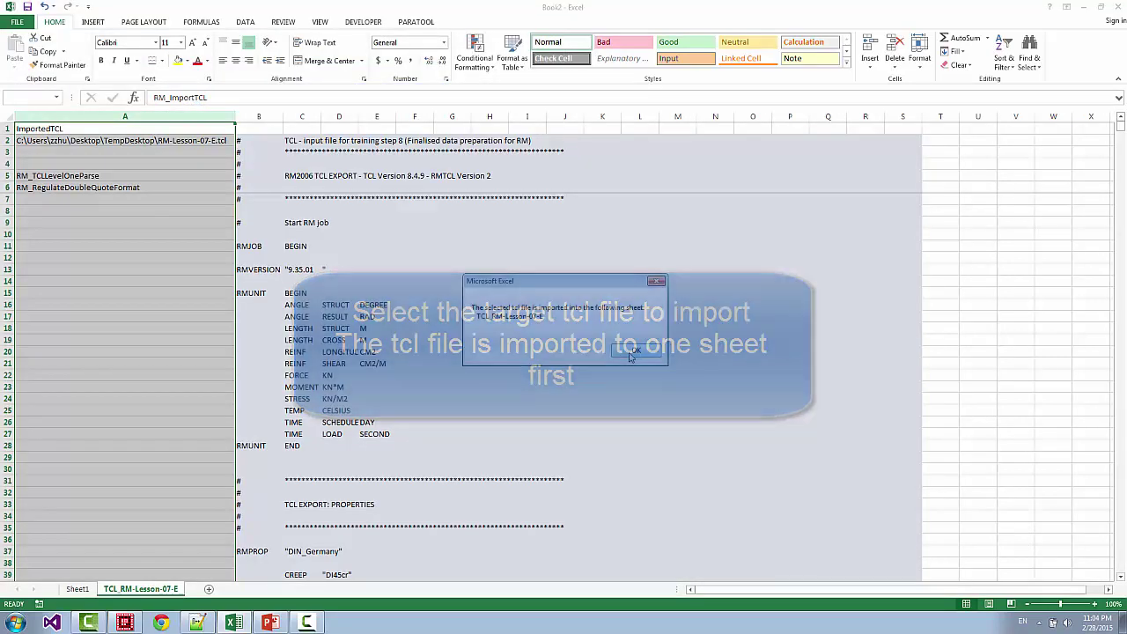
pyautogui.click(74, 275)
# Run RM_TCLLevelOneParse from cell A5 of the imported sheet on columns B to S
pyautogui.click(88, 176)
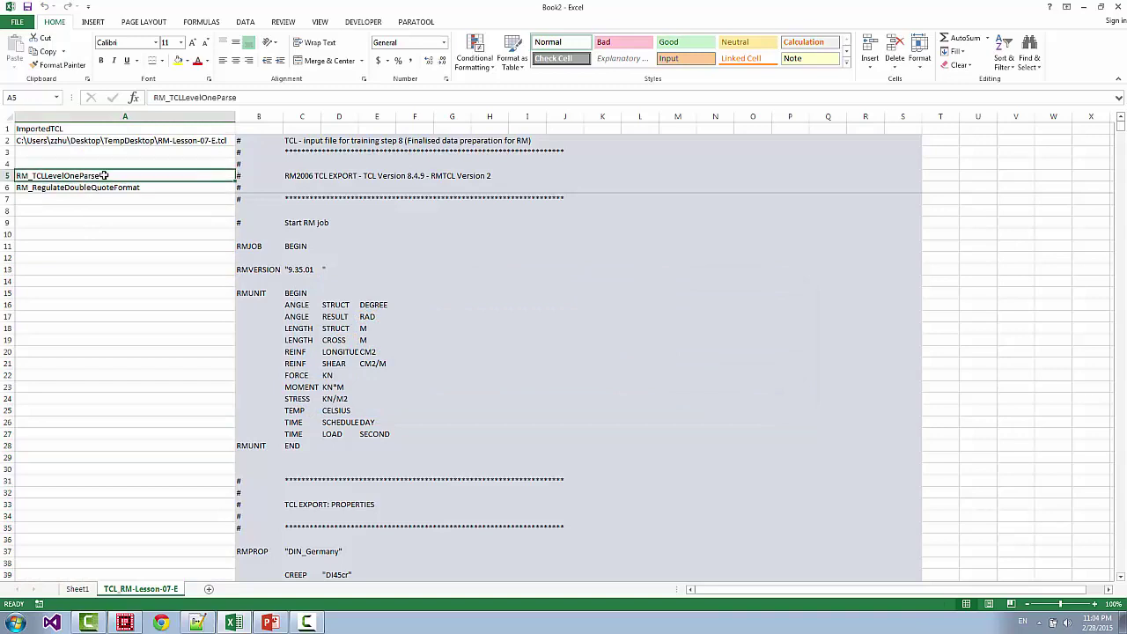
pyautogui.rightClick(119, 175)
pyautogui.click(157, 182)
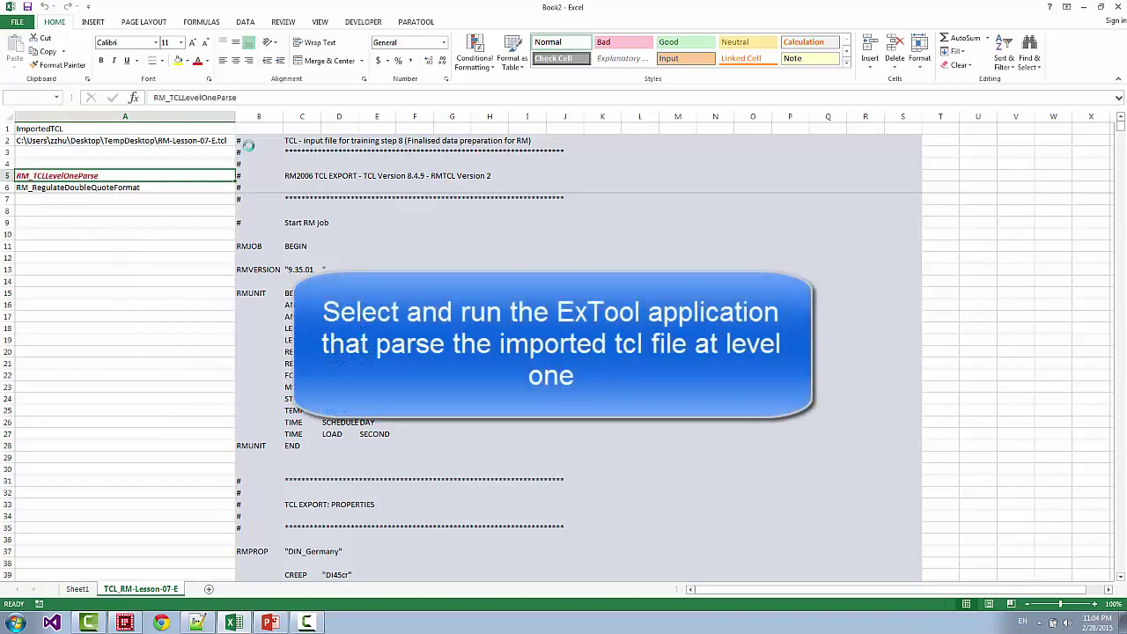
pyautogui.moveTo(258, 116); pyautogui.dragTo(898, 150)
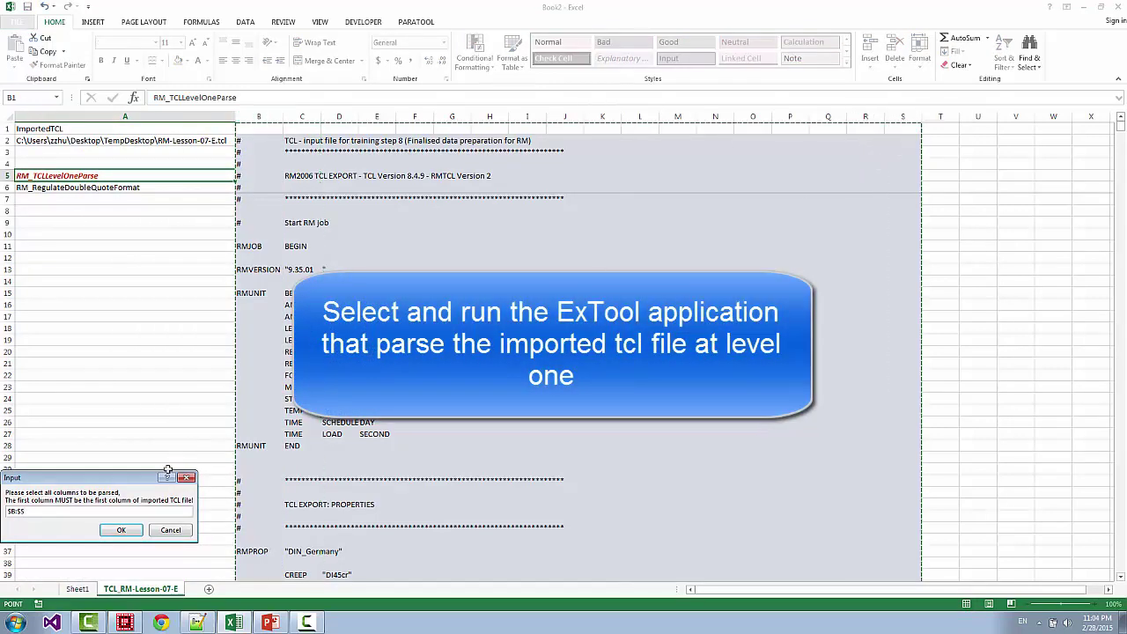
pyautogui.click(130, 529)
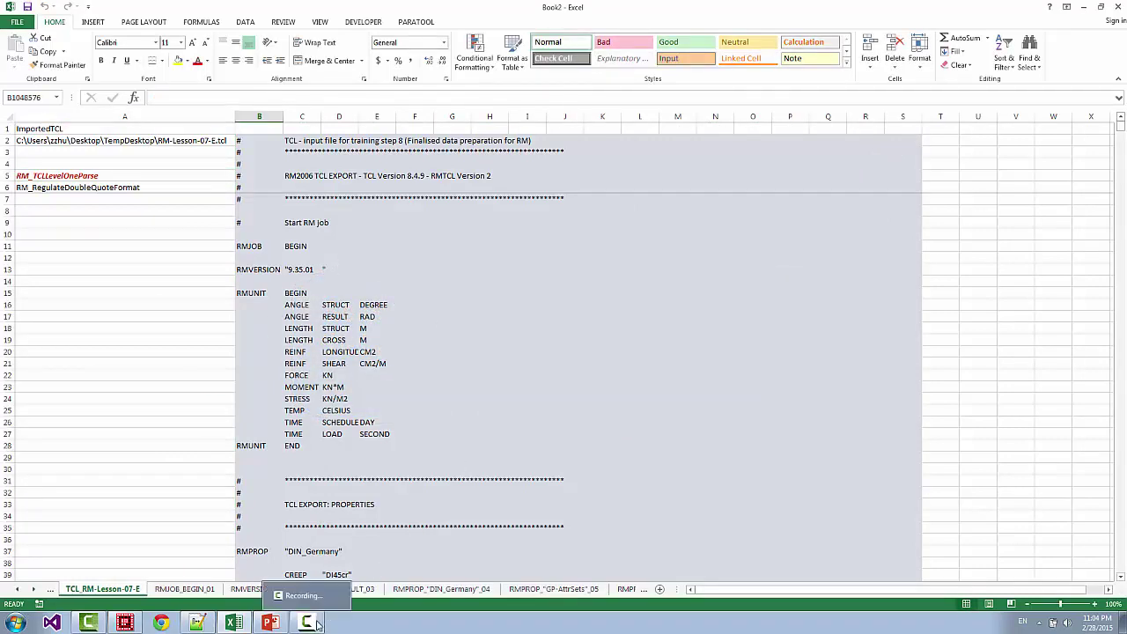
# On Sheet1, search the ExTool applications for "export" and run RM_ExportTCL to load its template
pyautogui.click(21, 590)
pyautogui.click(123, 422)
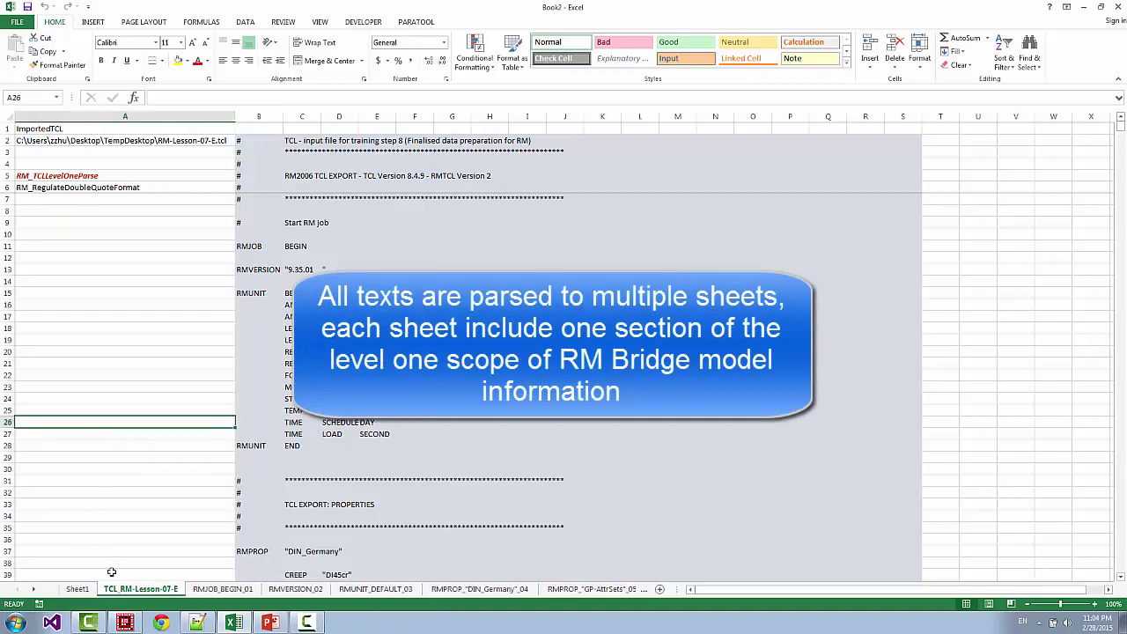
pyautogui.click(77, 589)
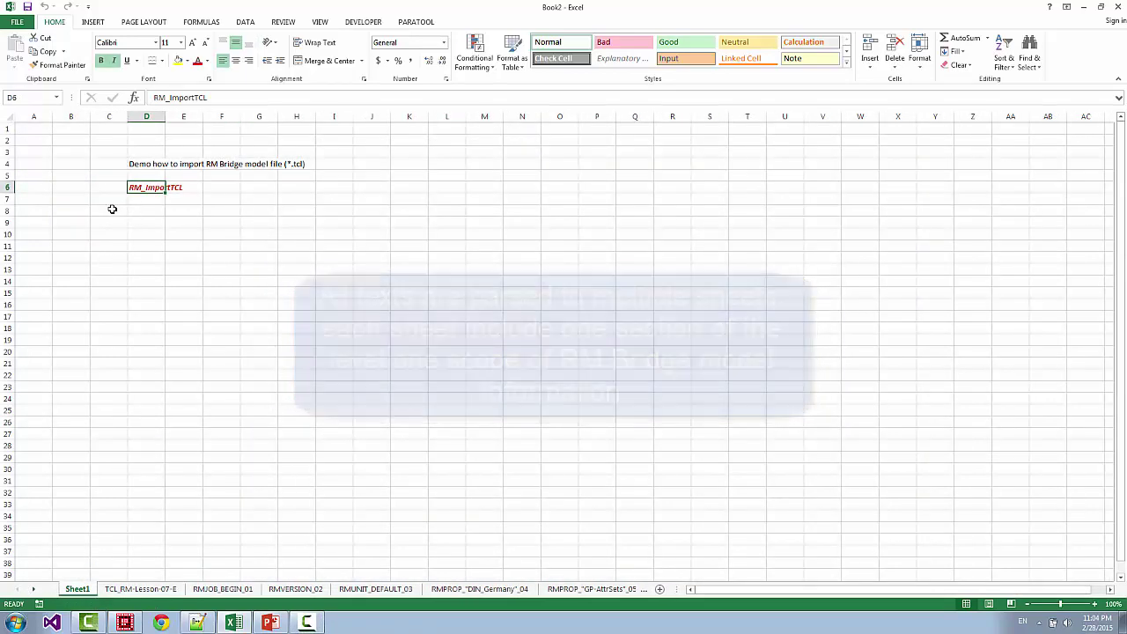
pyautogui.rightClick(147, 209)
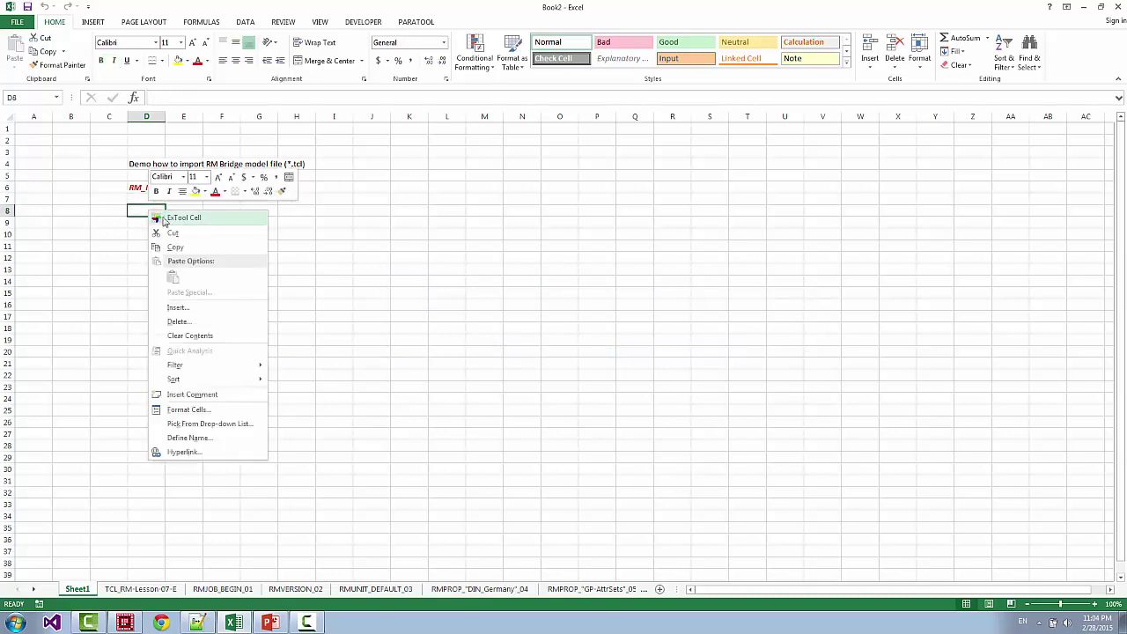
pyautogui.click(163, 219)
pyautogui.write('export')
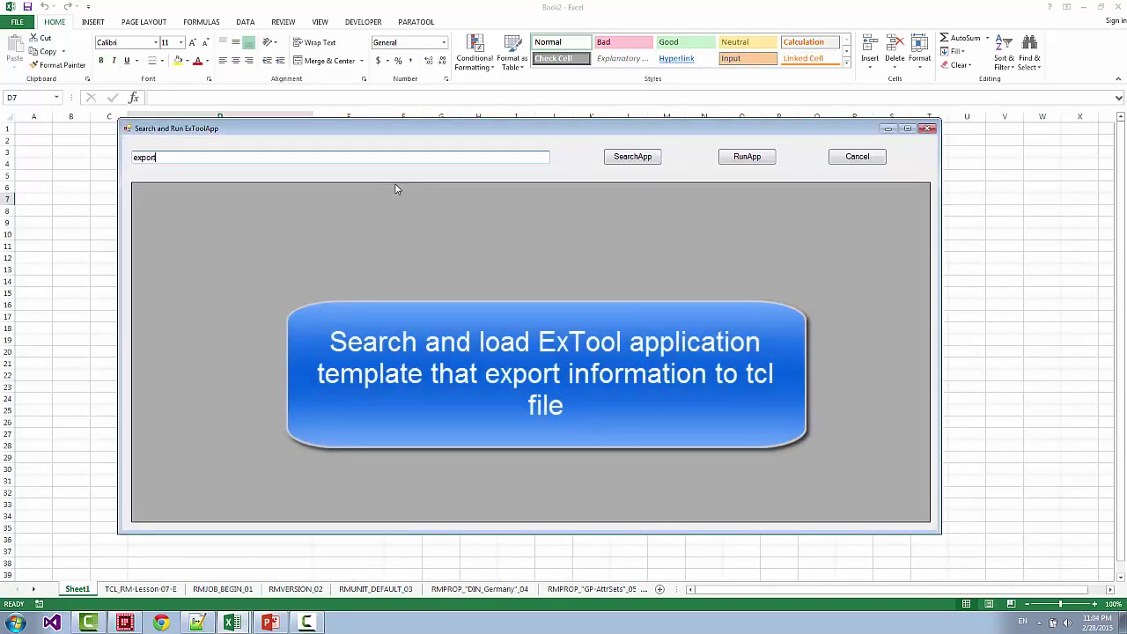
pyautogui.click(627, 158)
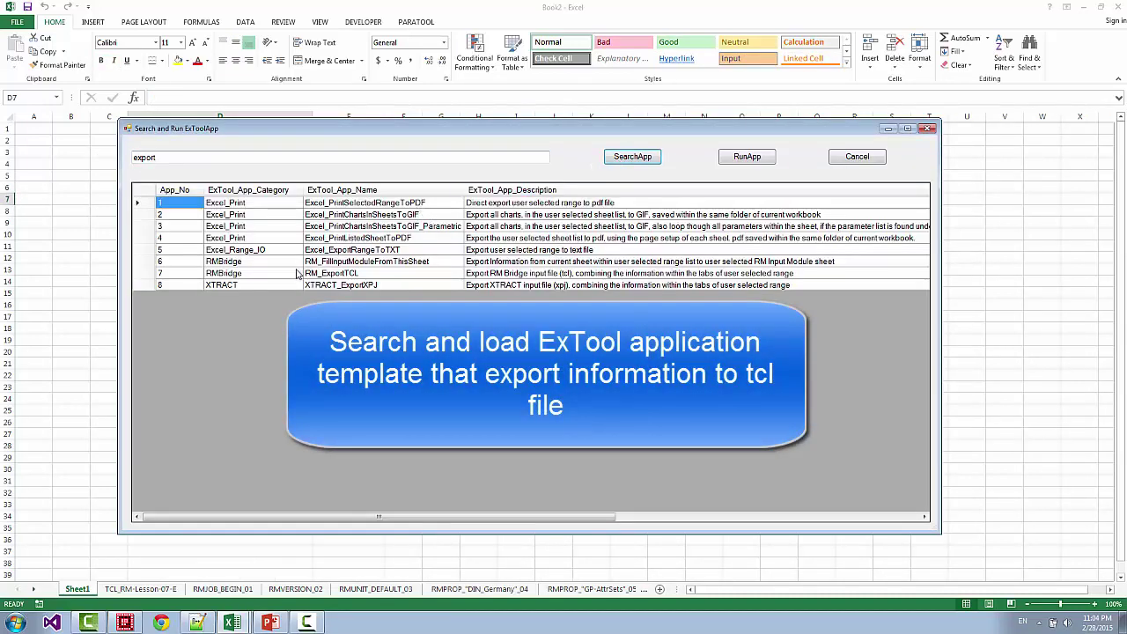
pyautogui.click(353, 275)
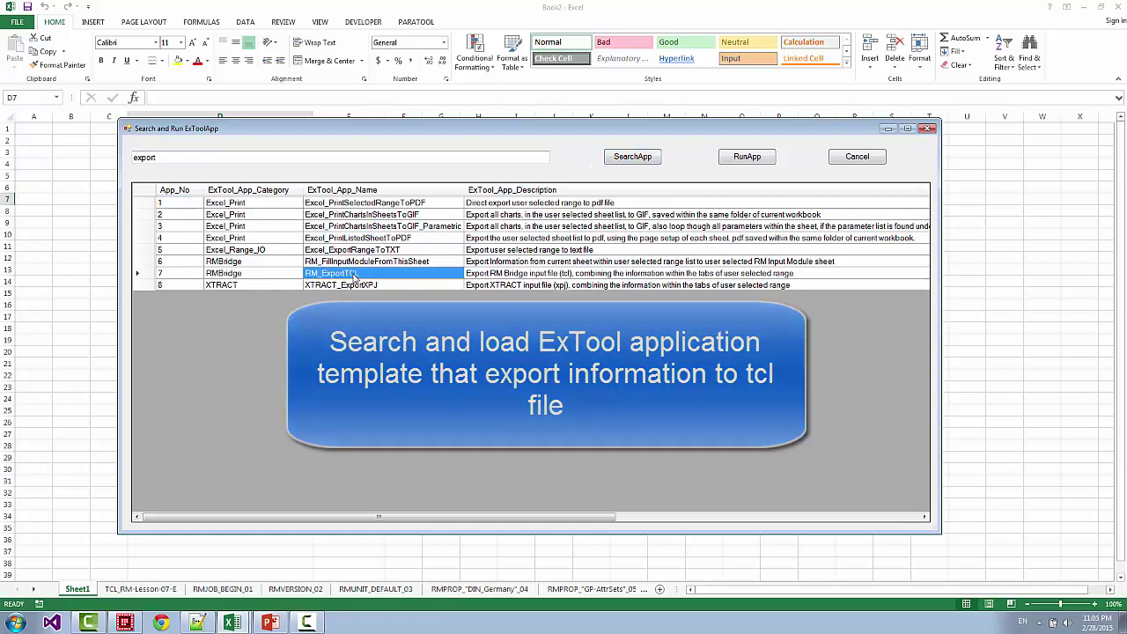
pyautogui.doubleClick(354, 275)
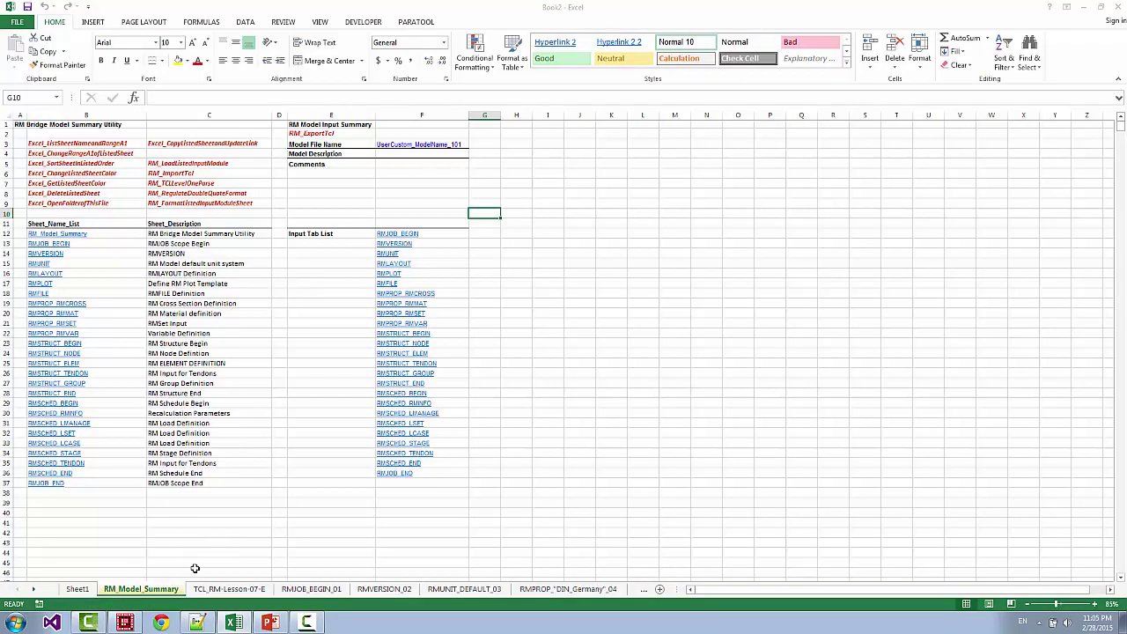
# Delete Sheet1 from the workbook
pyautogui.click(77, 588)
pyautogui.rightClick(78, 588)
pyautogui.click(115, 463)
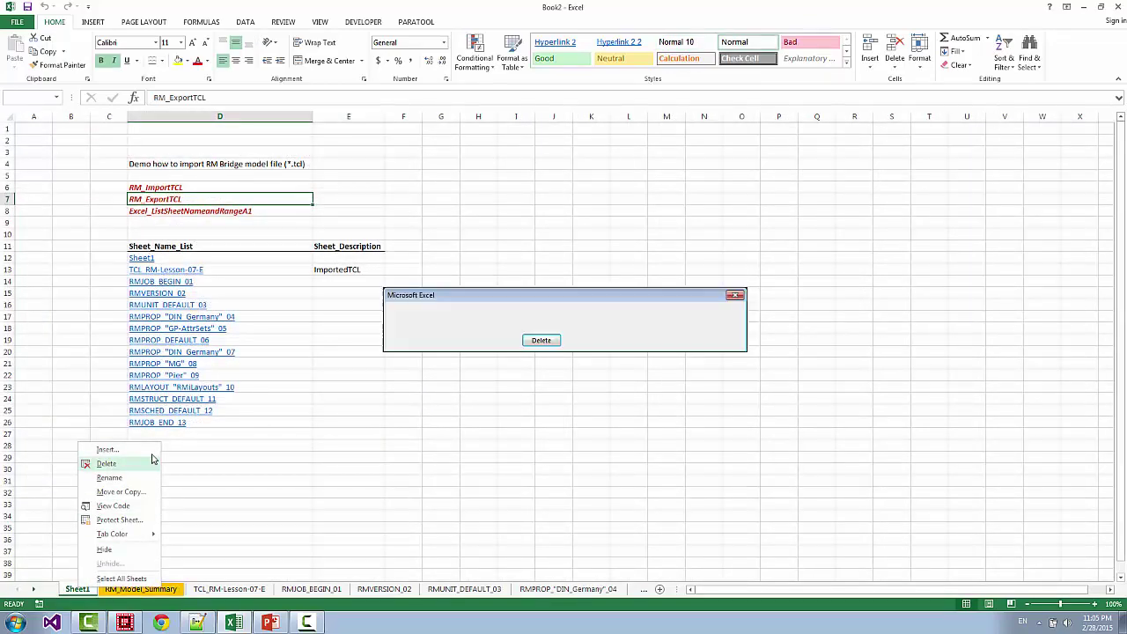
pyautogui.click(533, 343)
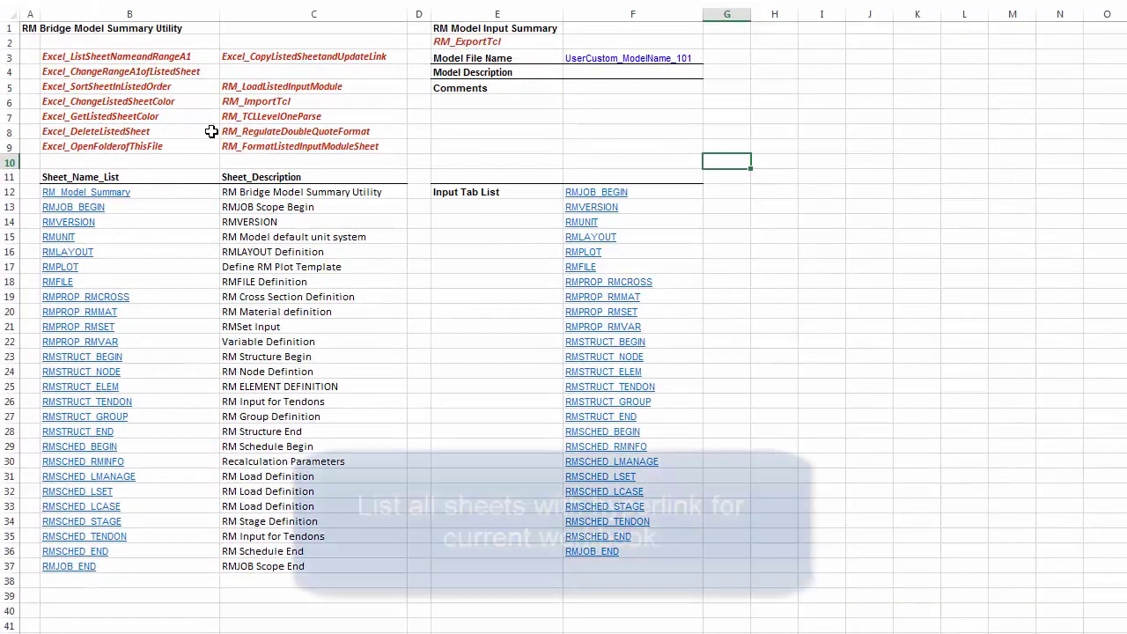
# Run Excel_ListSheetNameandRangeA1 on RM_Model_Summary to list all sheets starting at cell B11, with hidden sheets excluded
pyautogui.rightClick(186, 56)
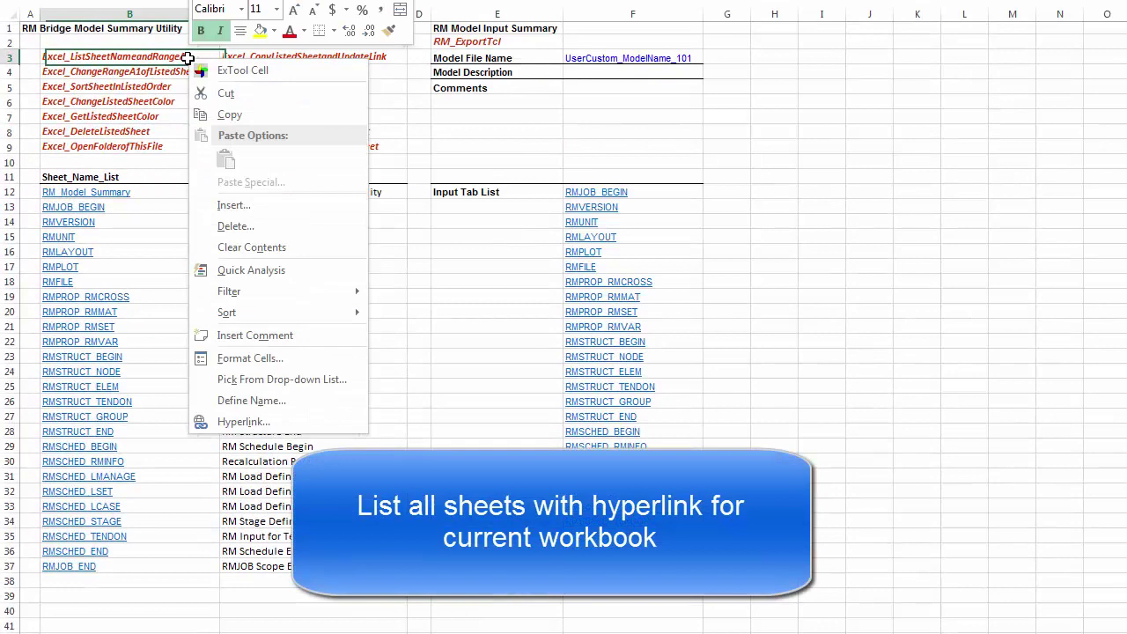
pyautogui.click(231, 71)
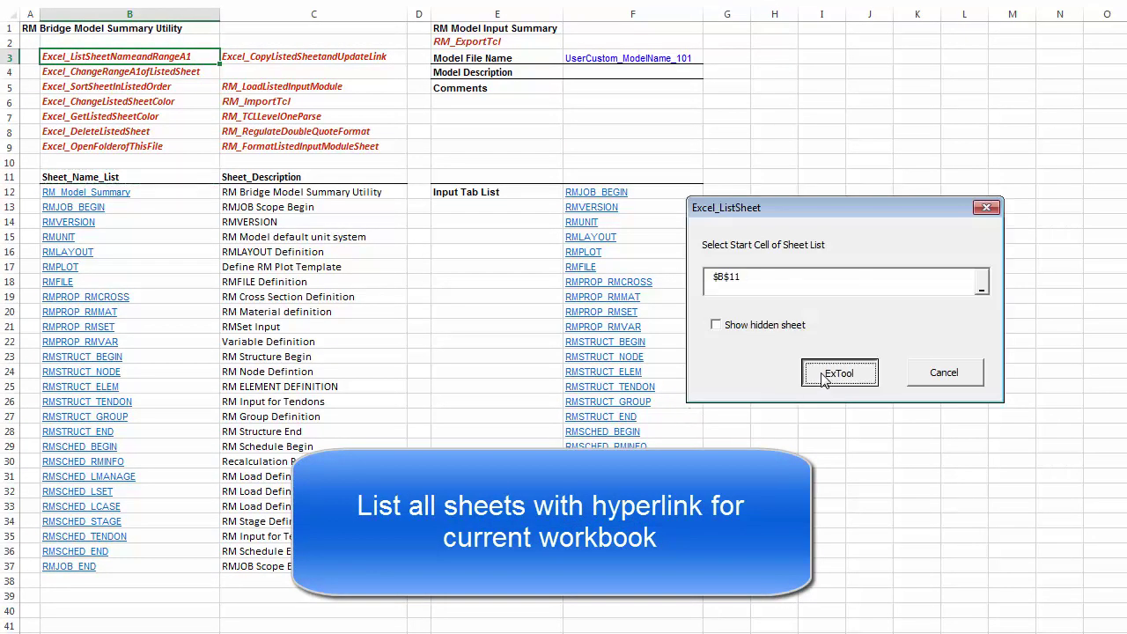
pyautogui.click(763, 370)
pyautogui.click(168, 476)
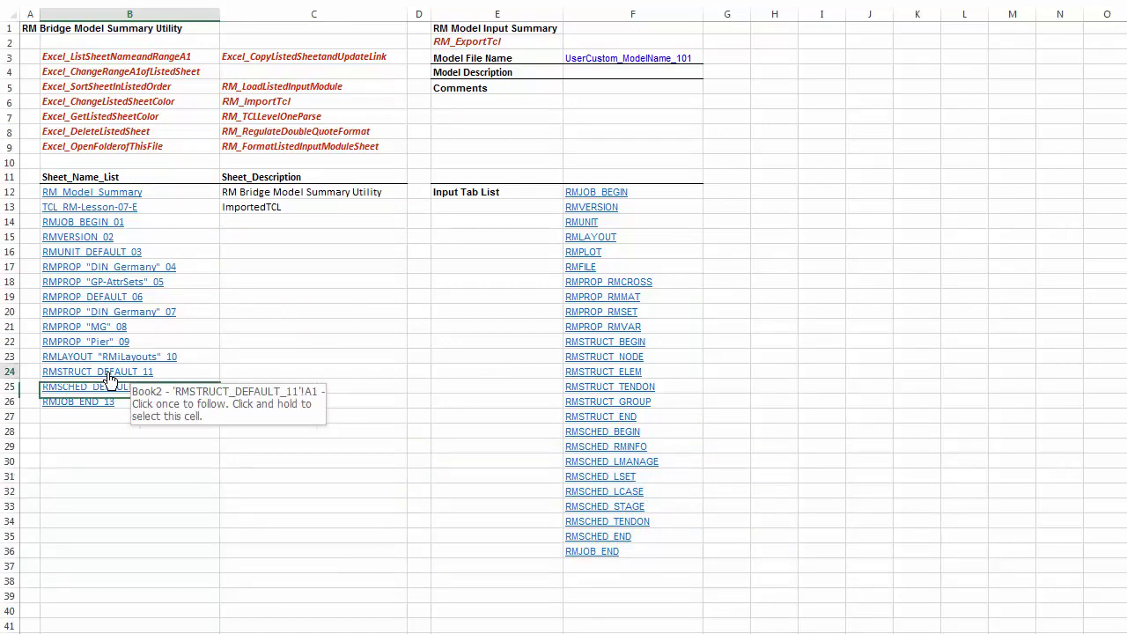
# Open the RMSTRUCT_DEFAULT_11 sheet and run RM_TCLLevelTwoParse on columns F to W
pyautogui.click(110, 379)
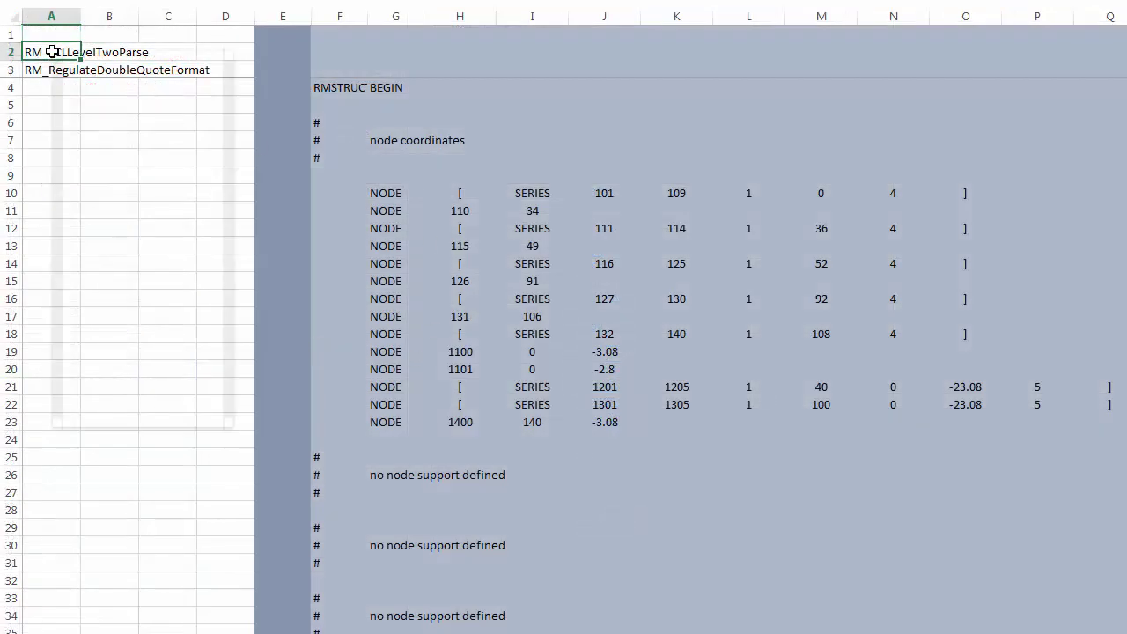
pyautogui.rightClick(53, 51)
pyautogui.click(69, 66)
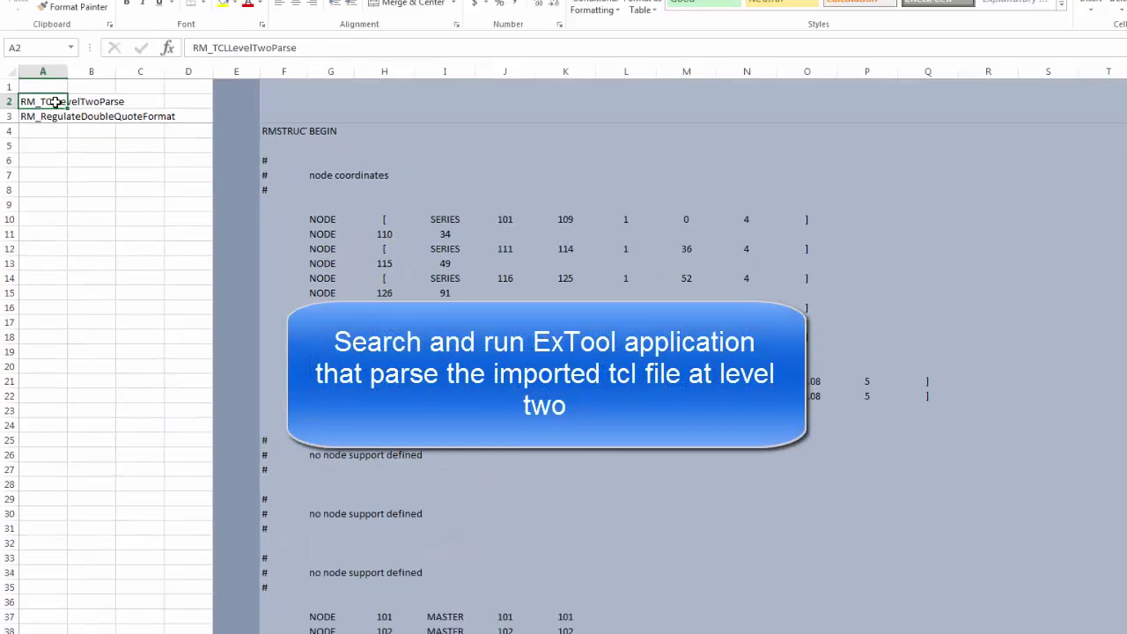
pyautogui.rightClick(62, 56)
pyautogui.click(90, 73)
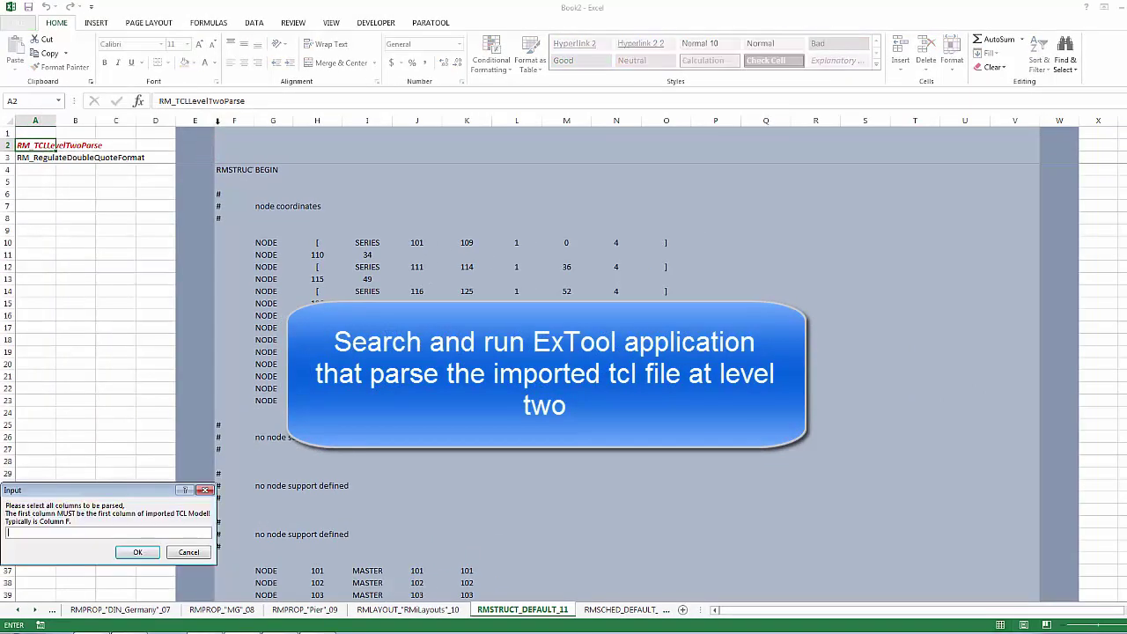
pyautogui.moveTo(234, 121); pyautogui.dragTo(1059, 121)
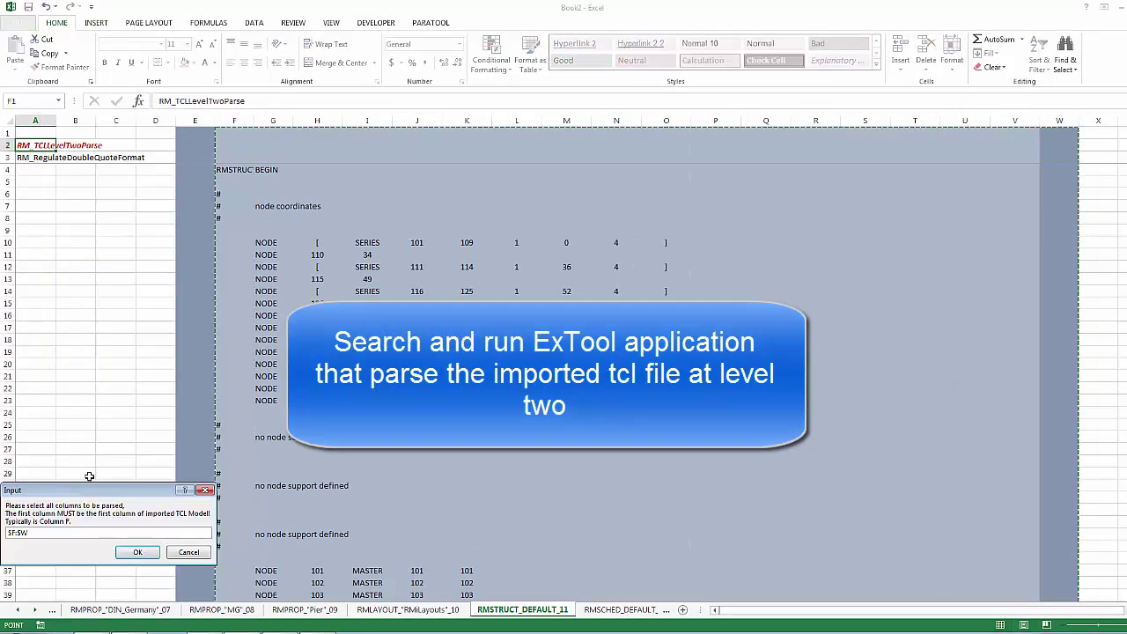
pyautogui.click(137, 552)
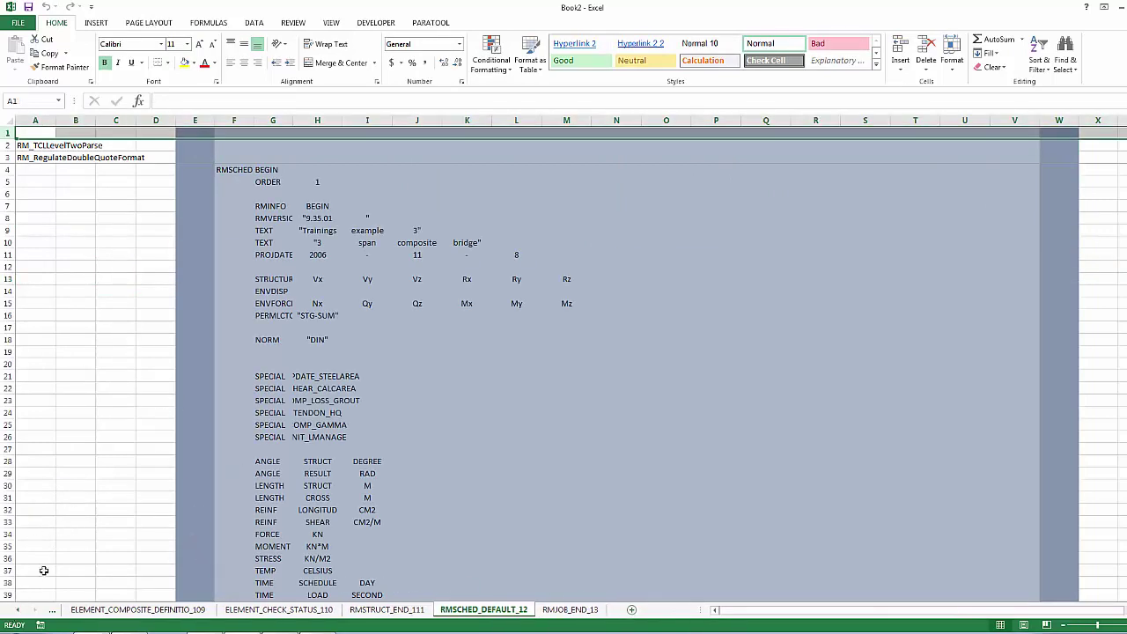
# Return to RM_Model_Summary and rerun Excel_ListSheetNameandRangeA1 to refresh the linked sheet list
pyautogui.rightClick(28, 615)
pyautogui.moveTo(162, 495); pyautogui.dragTo(167, 475)
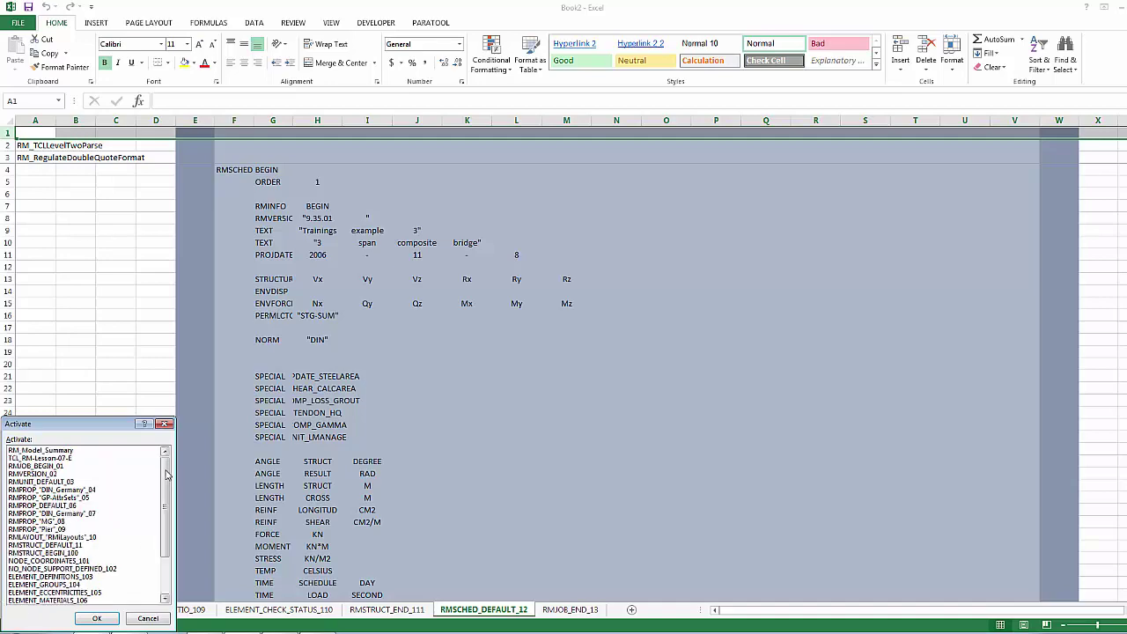
pyautogui.doubleClick(75, 452)
pyautogui.click(189, 459)
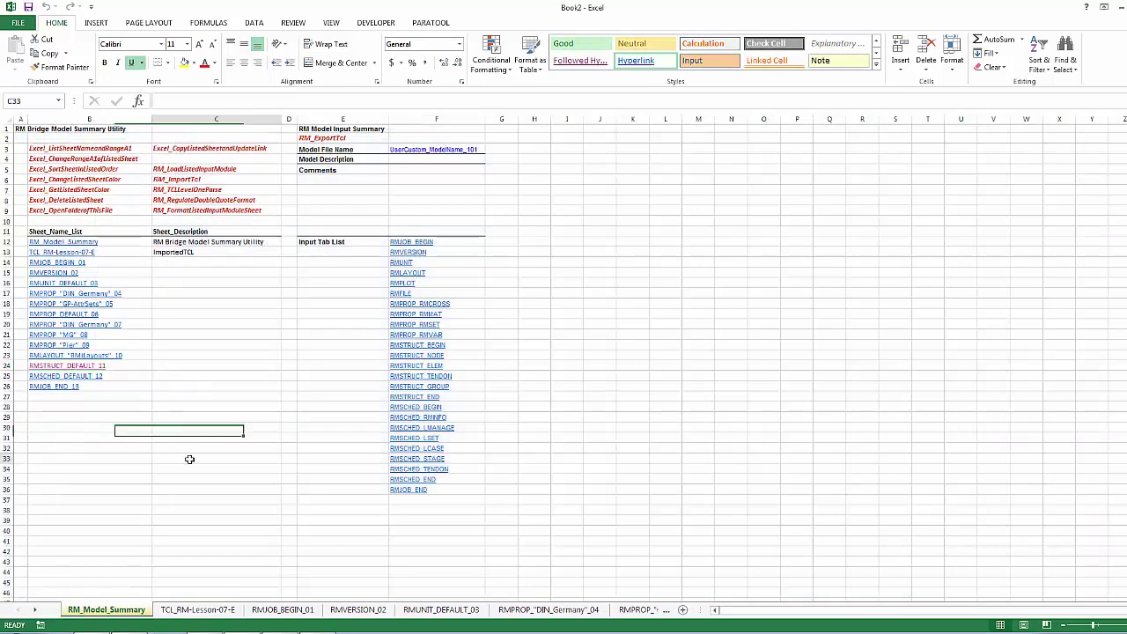
pyautogui.rightClick(107, 148)
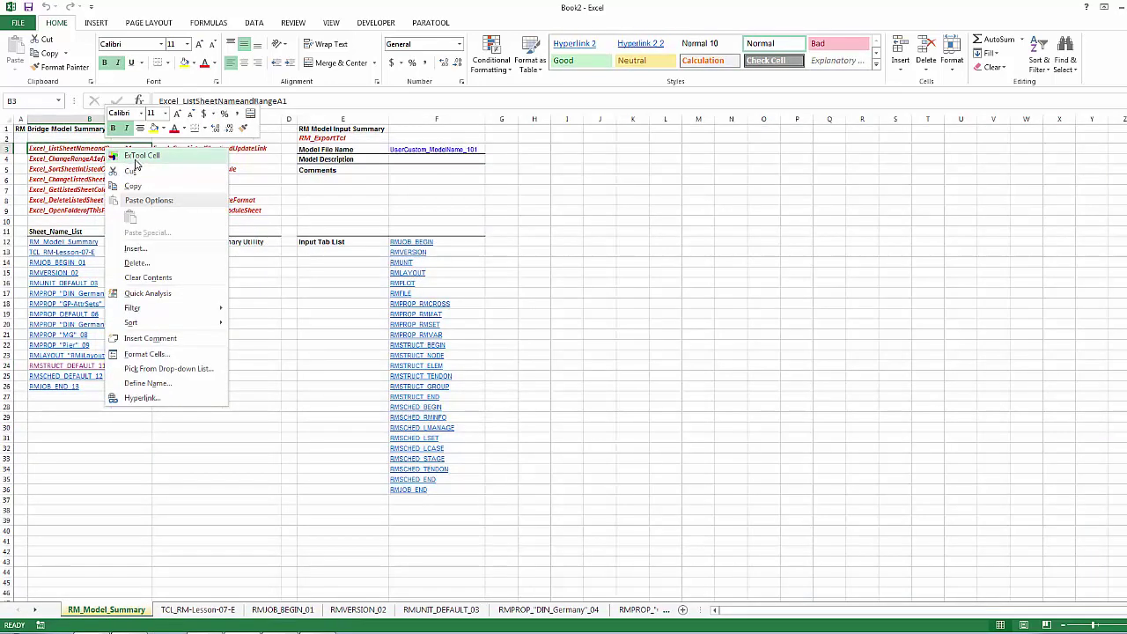
pyautogui.press('Escape')
pyautogui.click(578, 373)
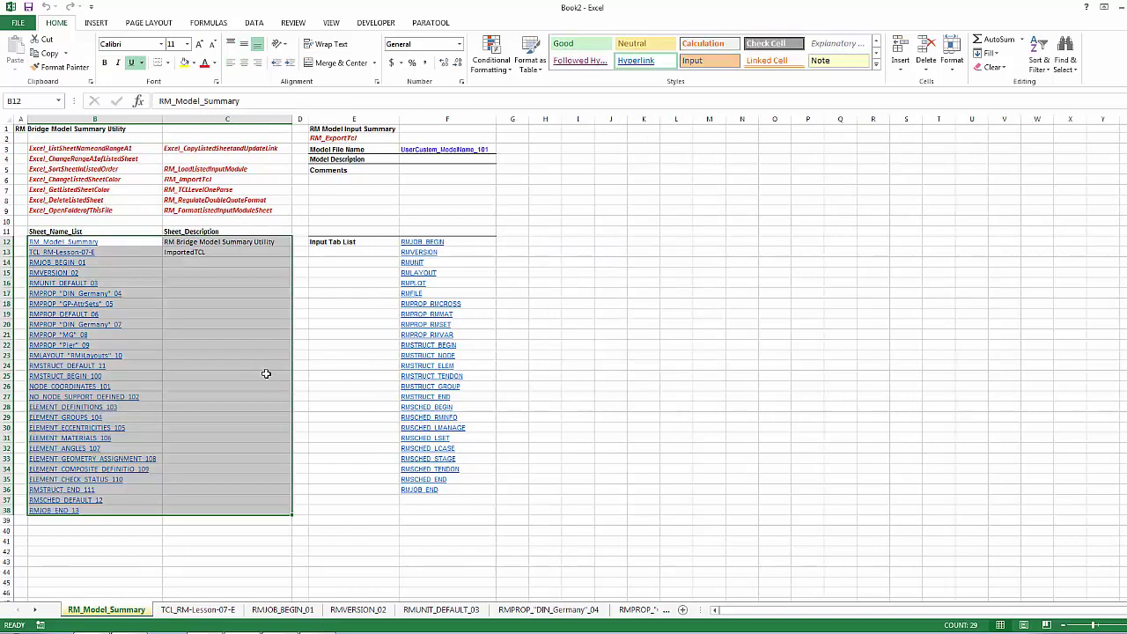
# Fill the RMSTRUCT_DEFAULT_11 entry in the sheet list with yellow
pyautogui.click(141, 370)
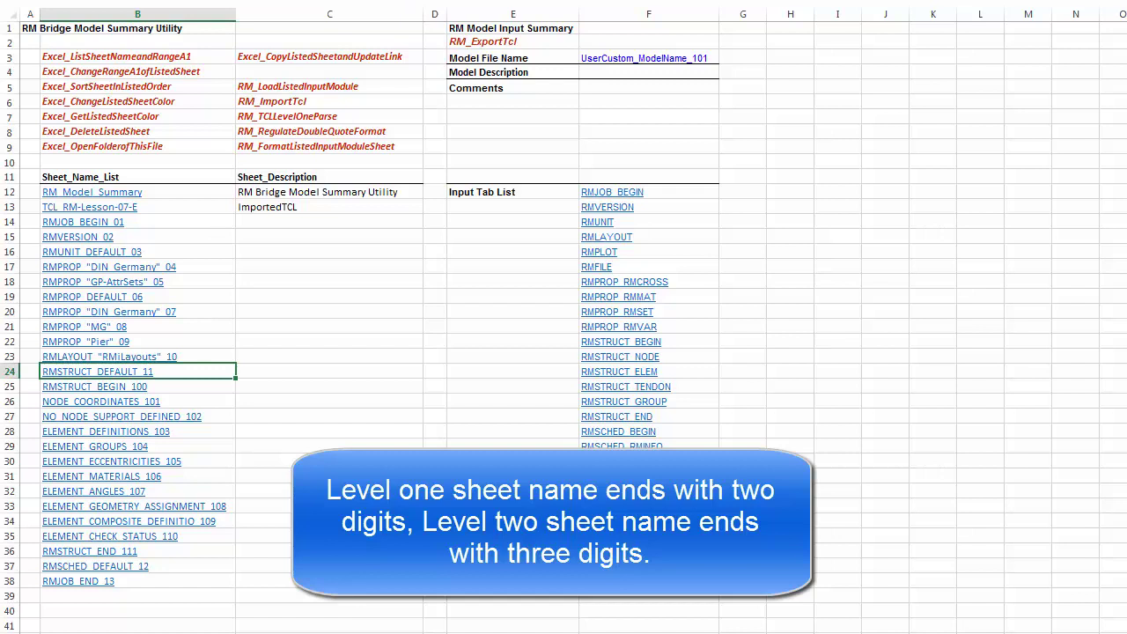
pyautogui.click(265, 0)
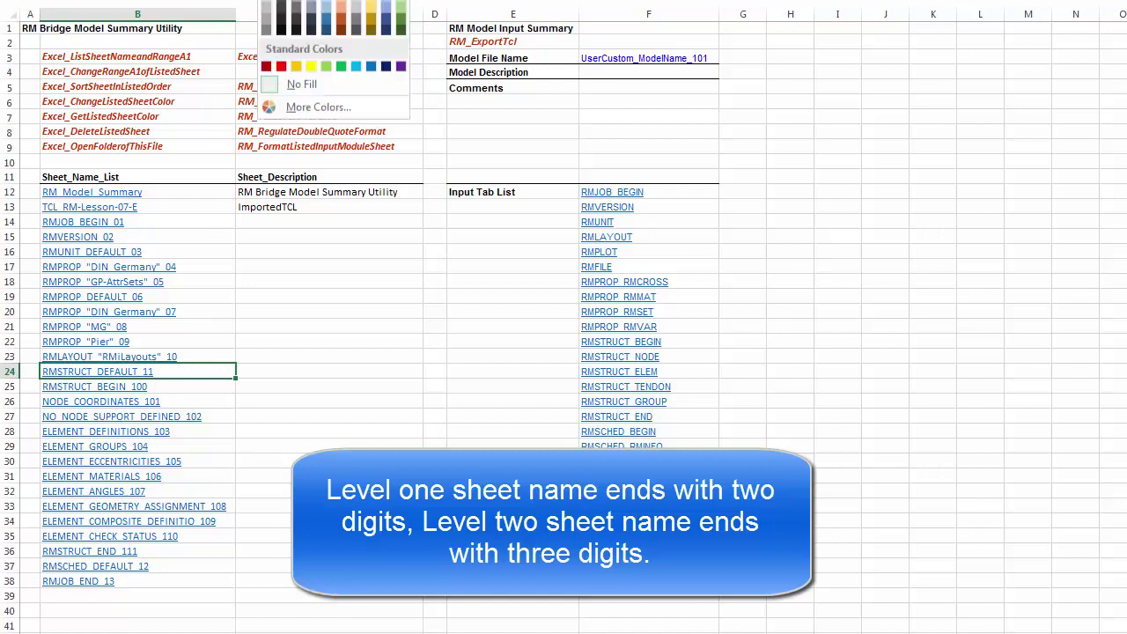
pyautogui.click(298, 86)
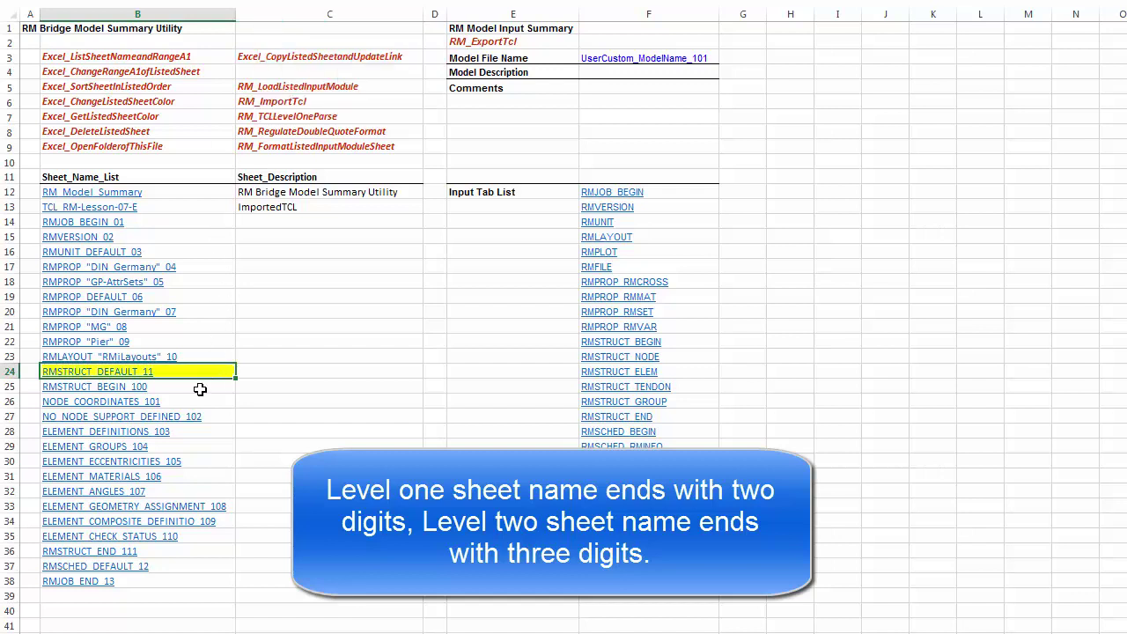
# Fill the level two entries from RMSTRUCT_BEGIN_100 through RMSTRUCT_END_111 in the sheet list with light blue
pyautogui.moveTo(199, 391); pyautogui.dragTo(183, 552)
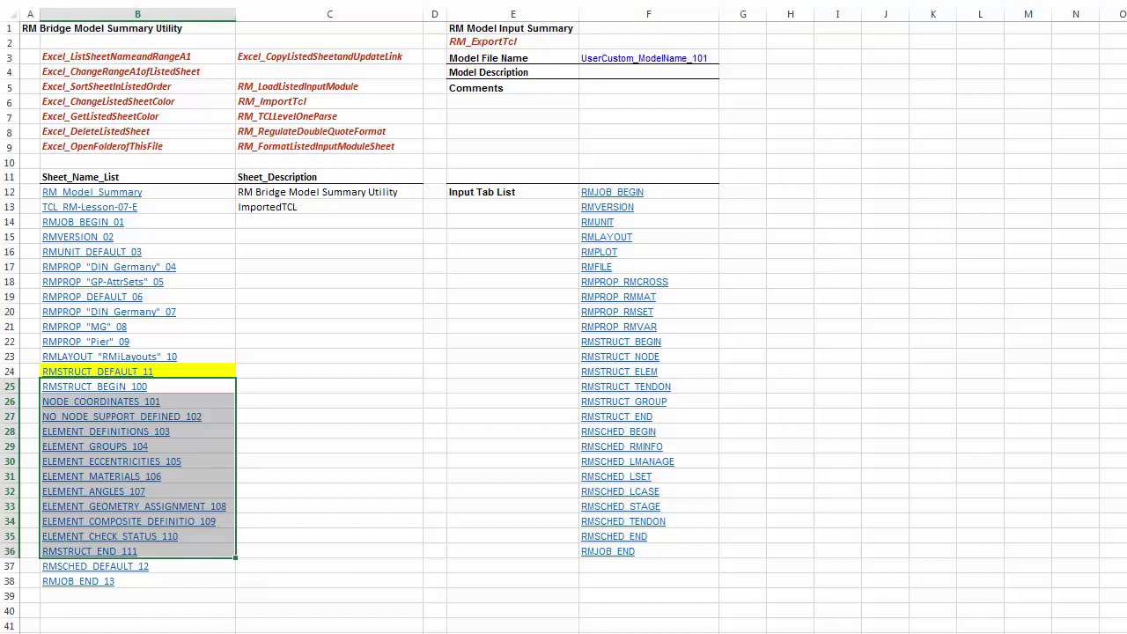
pyautogui.click(264, 0)
pyautogui.click(340, 13)
pyautogui.click(306, 389)
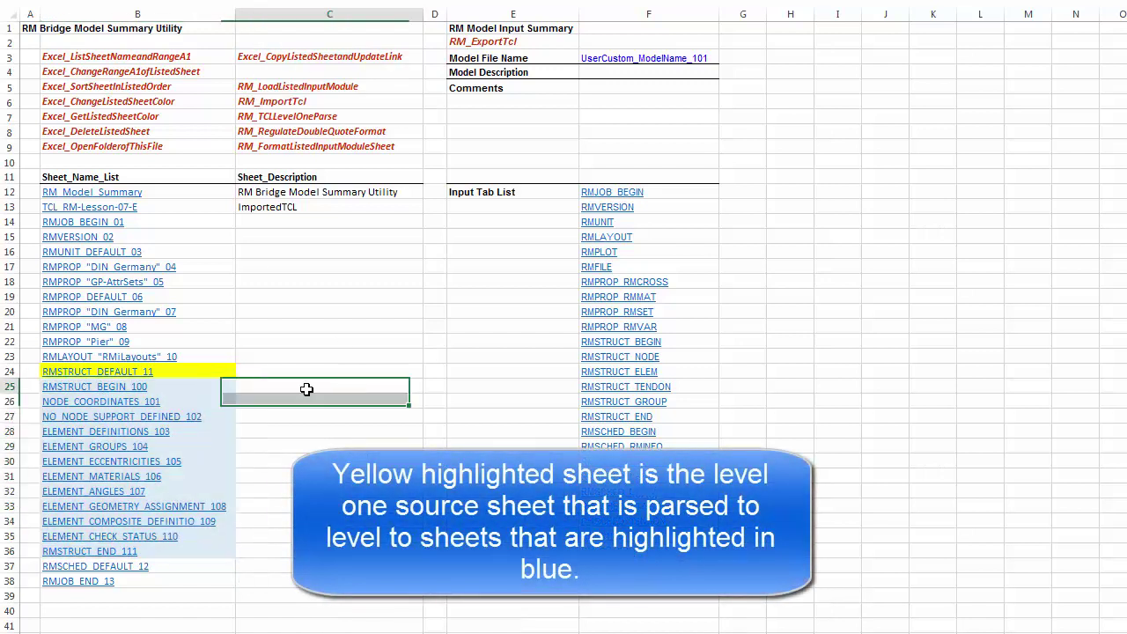
pyautogui.moveTo(201, 387); pyautogui.dragTo(183, 552)
pyautogui.click(264, 506)
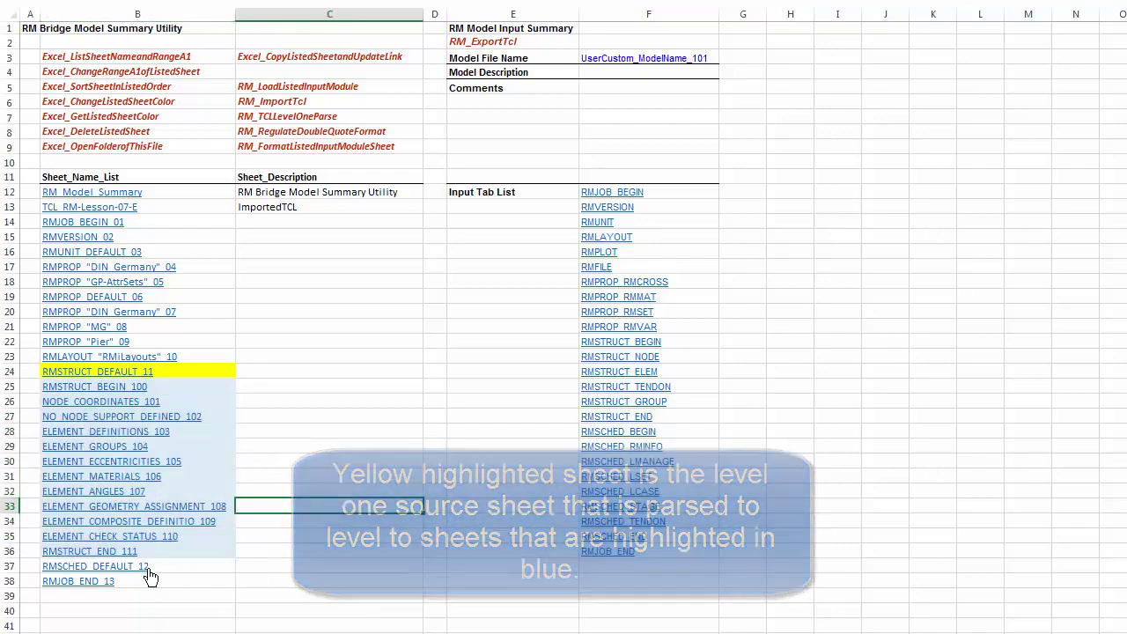
# Open the RMSCHED_DEFAULT_12 sheet from the sheet list and run RM_TCLLevelTwoParse on columns F to W
pyautogui.click(148, 570)
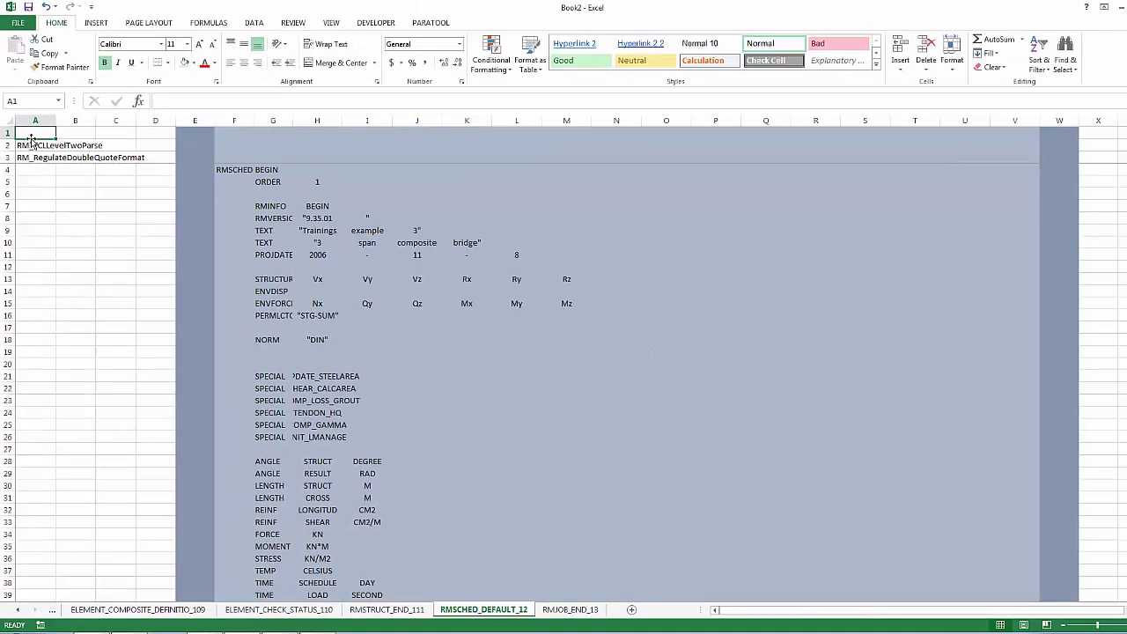
pyautogui.rightClick(33, 151)
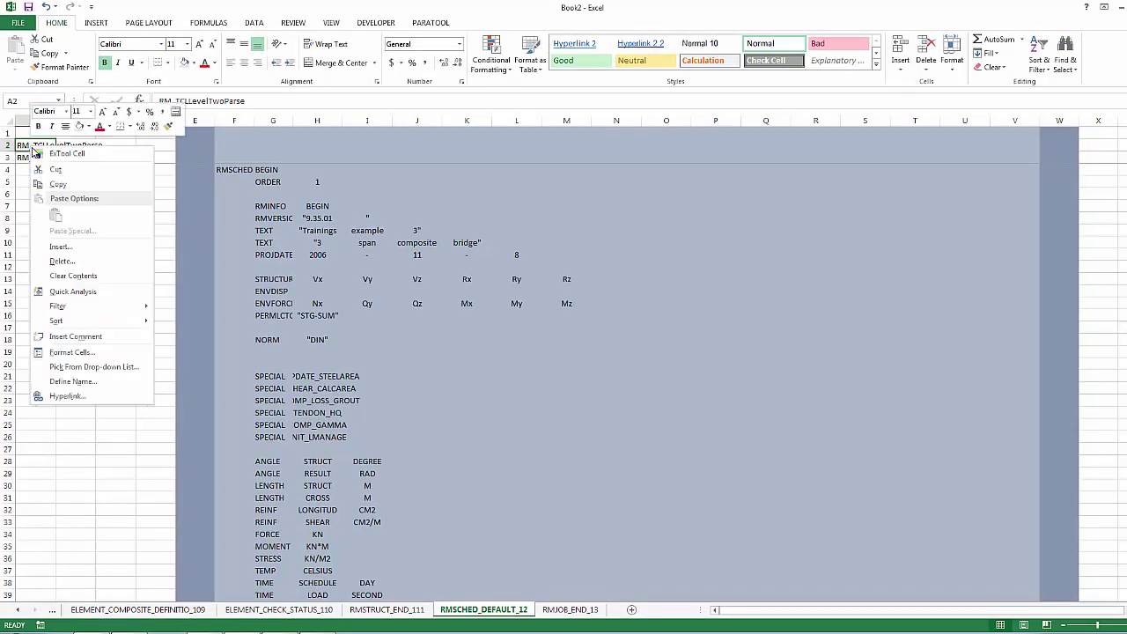
pyautogui.click(53, 154)
pyautogui.moveTo(233, 120); pyautogui.dragTo(1057, 195)
pyautogui.click(139, 551)
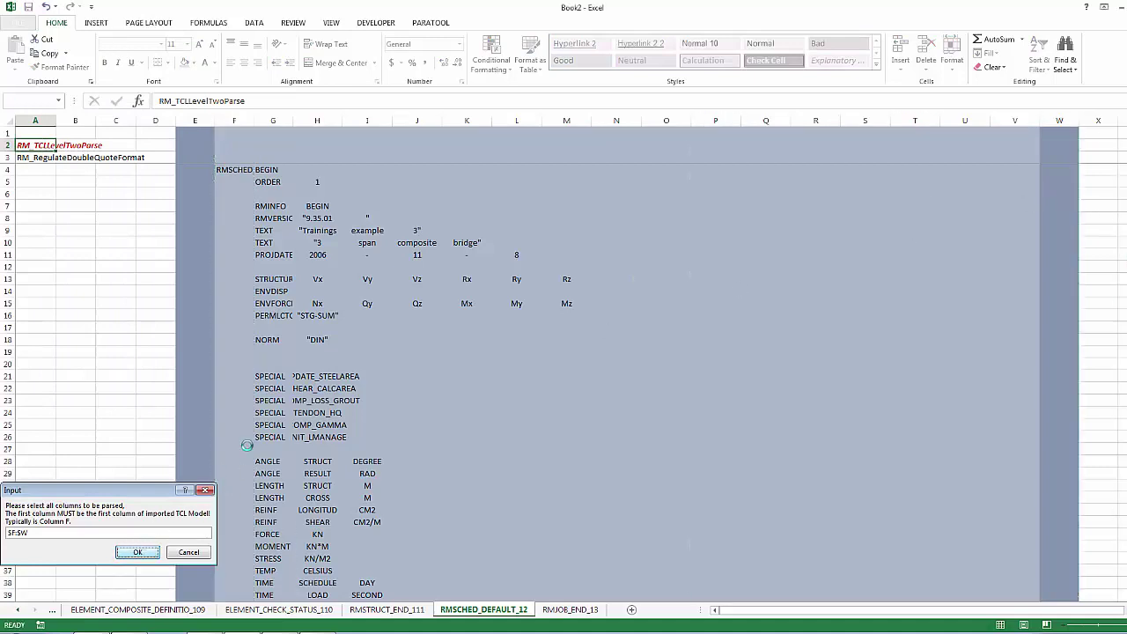
# Return to the RM_Model_Summary sheet and rerun Excel_ListSheetNameandRangeA1 to refresh the linked list with the new RMSCHED sheets
pyautogui.rightClick(21, 612)
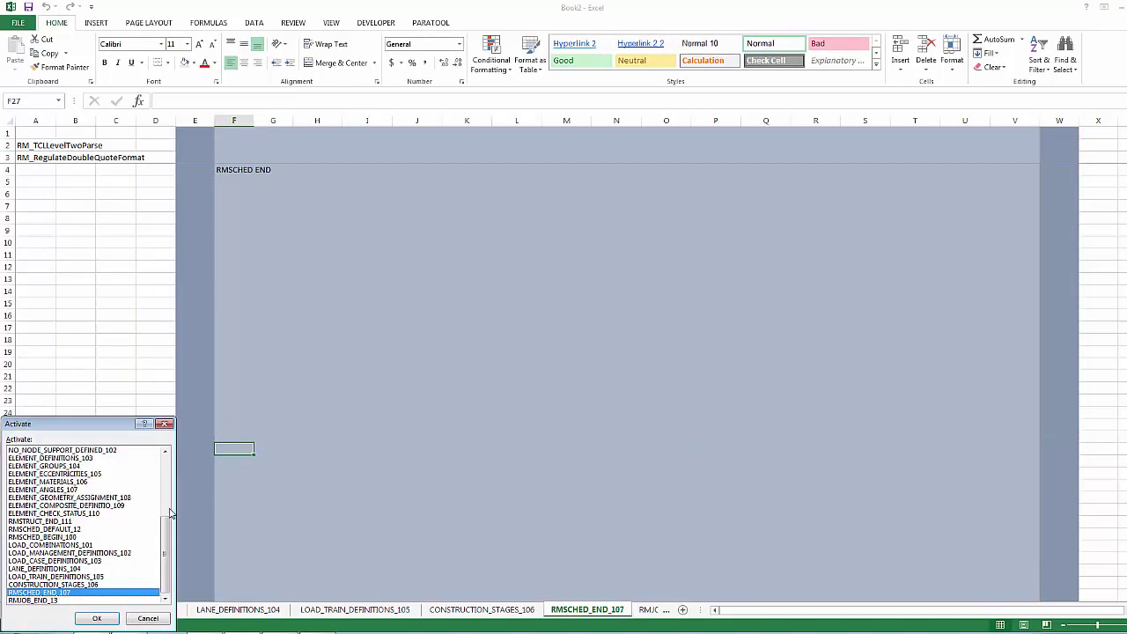
pyautogui.click(165, 466)
pyautogui.doubleClick(81, 451)
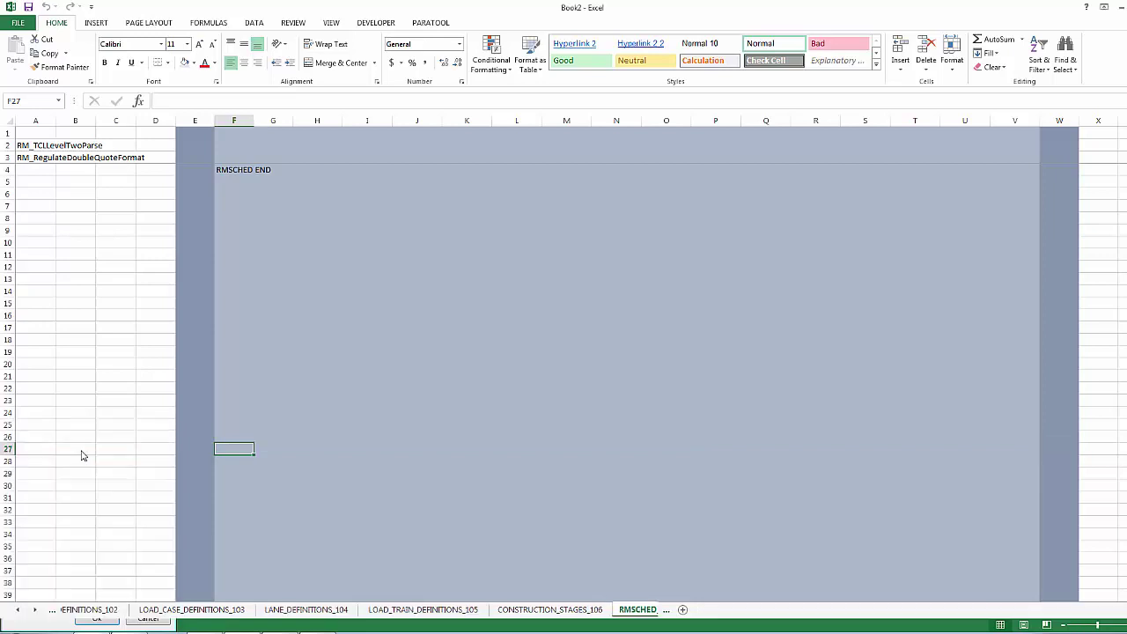
pyautogui.click(79, 150)
pyautogui.rightClick(81, 151)
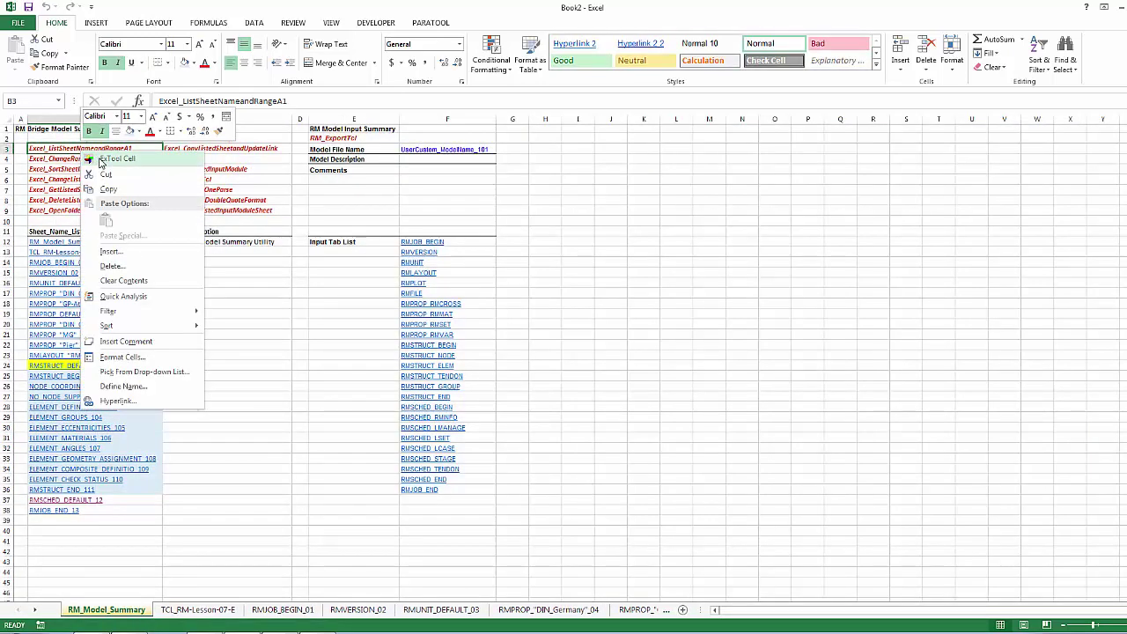
pyautogui.click(100, 163)
pyautogui.click(576, 367)
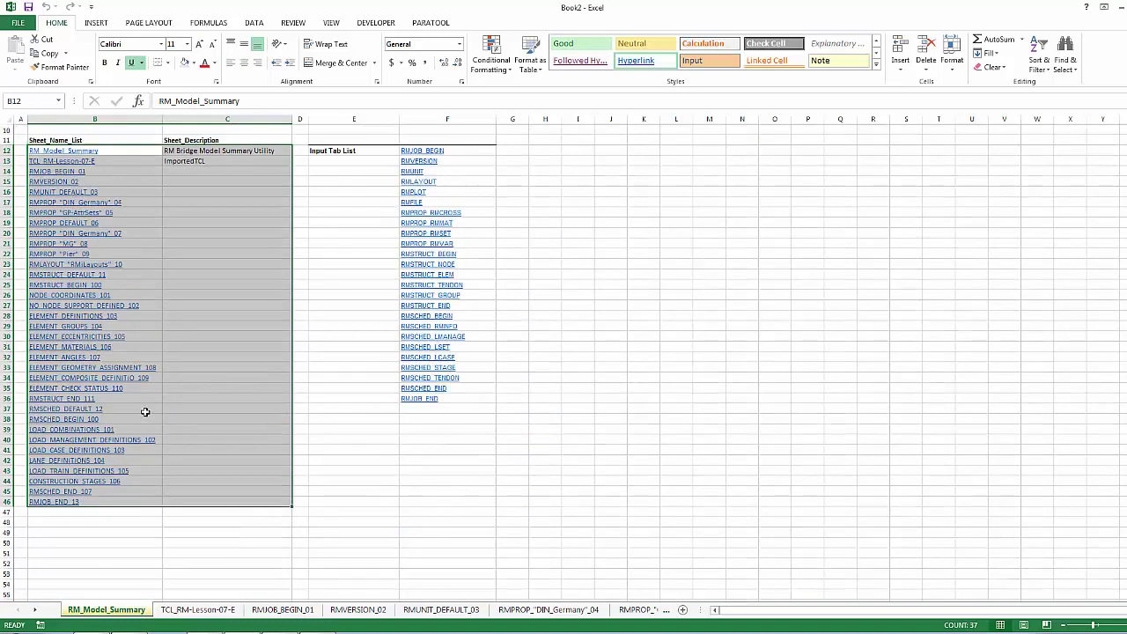
# Fill the RMSCHED_DEFAULT_12 entry in the sheet list with yellow
pyautogui.click(142, 401)
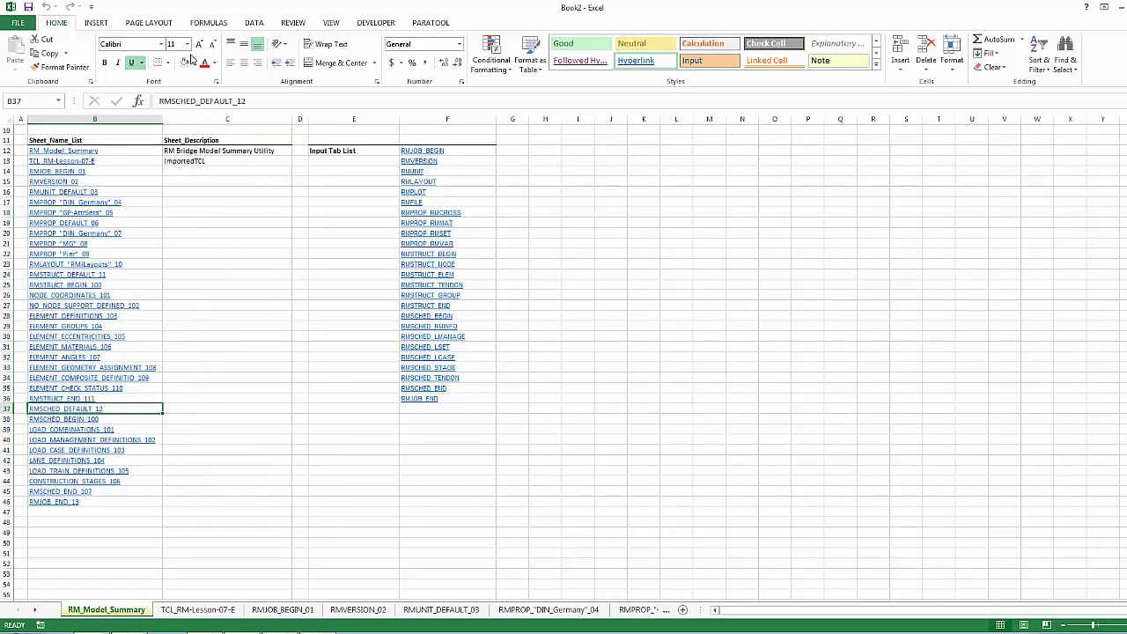
pyautogui.click(195, 63)
pyautogui.click(216, 164)
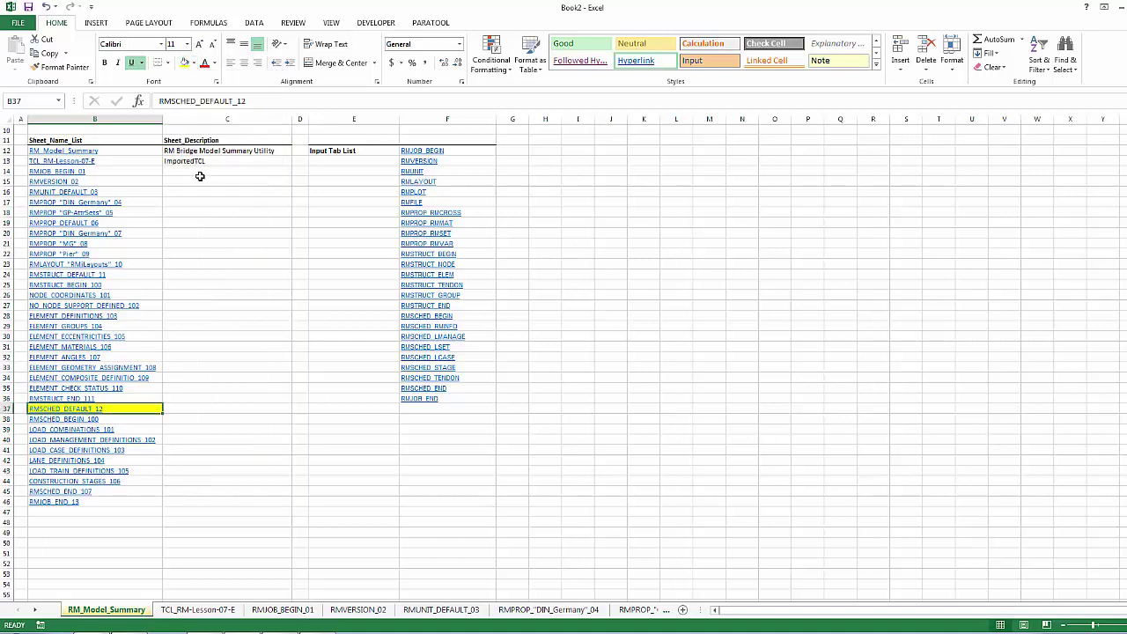
# Fill the level two entries from RMSCHED_BEGIN_100 through RMSCHED_END_107 in the sheet list with light blue
pyautogui.moveTo(115, 420); pyautogui.dragTo(120, 495)
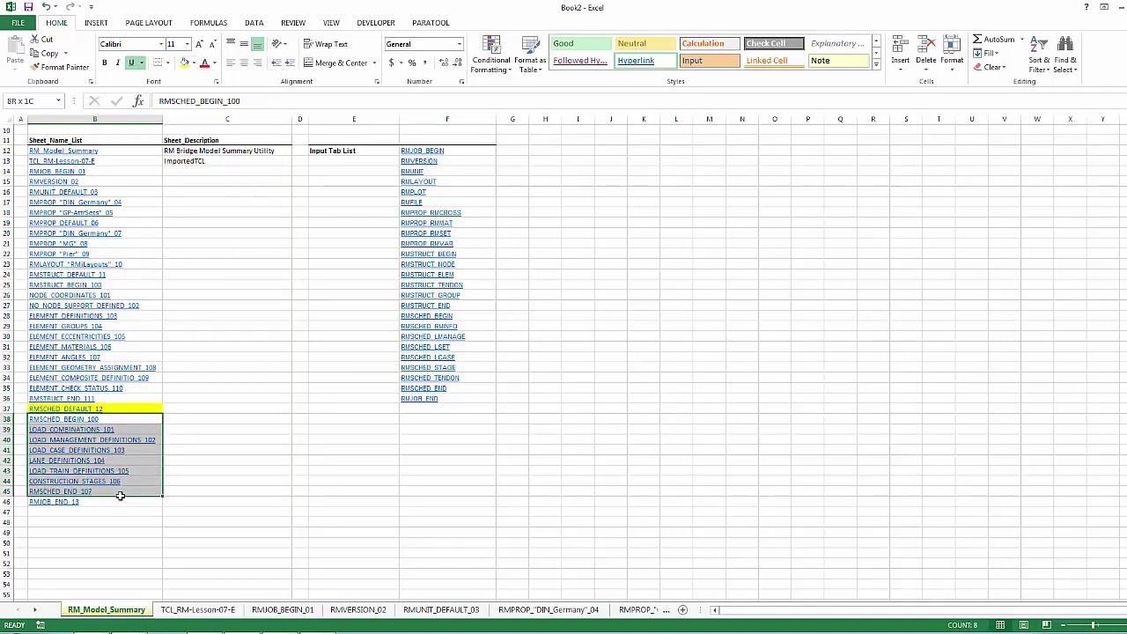
pyautogui.click(195, 63)
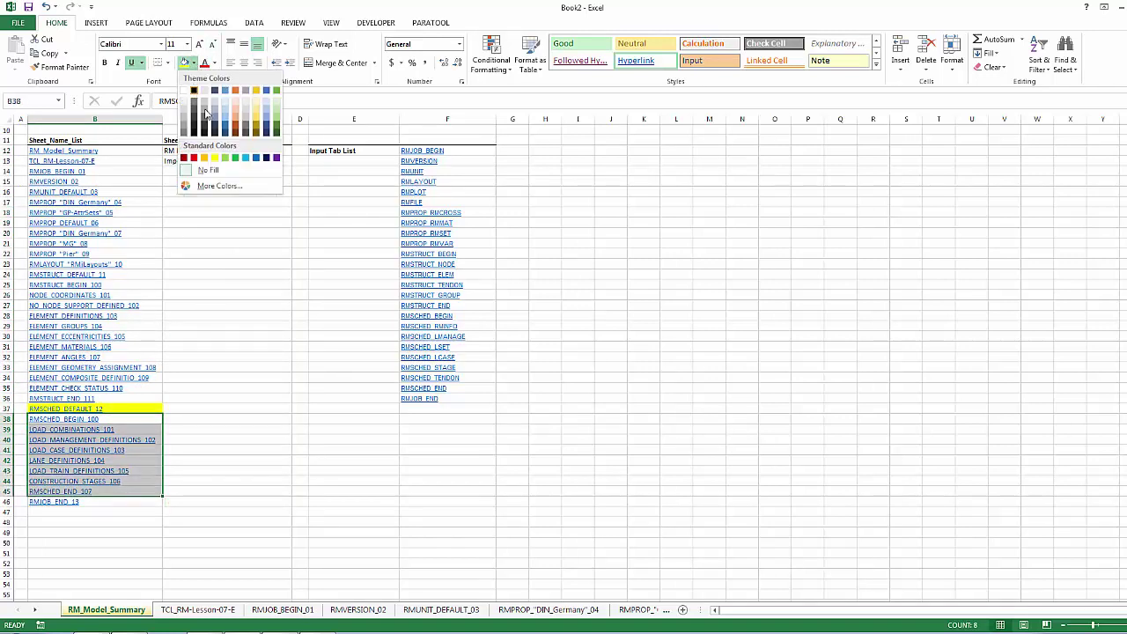
pyautogui.click(271, 395)
pyautogui.press('Right')
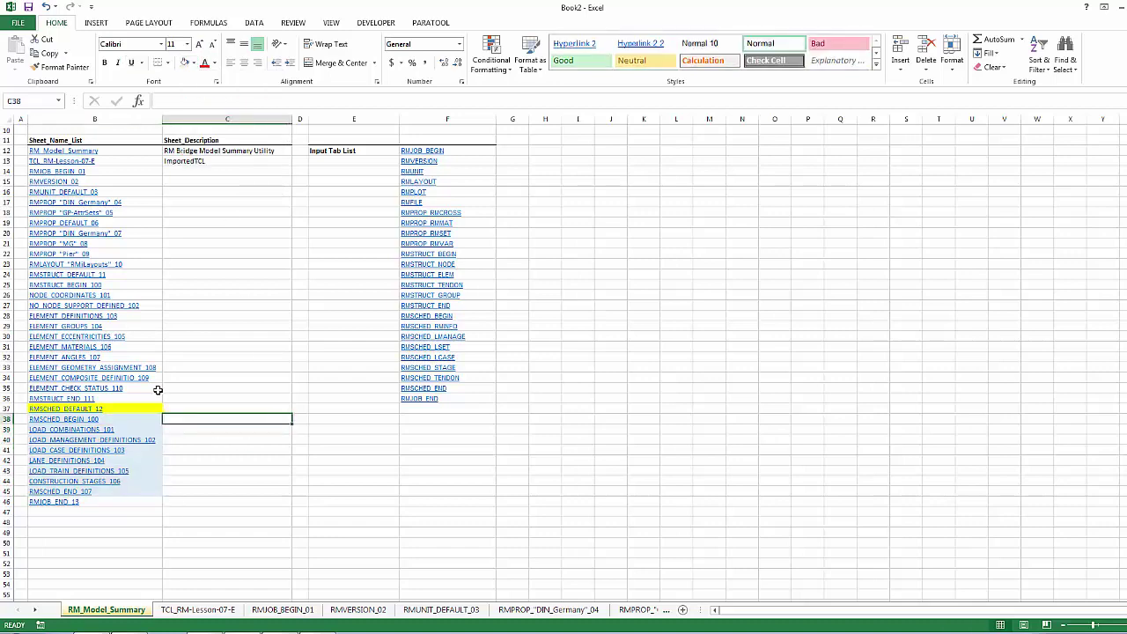
pyautogui.click(214, 431)
# Copy the yellow formatting of the RMSCHED_DEFAULT_12 entry onto the RMSTRUCT_DEFAULT_11 entry in the sheet list
pyautogui.scroll(2, 214, 431)
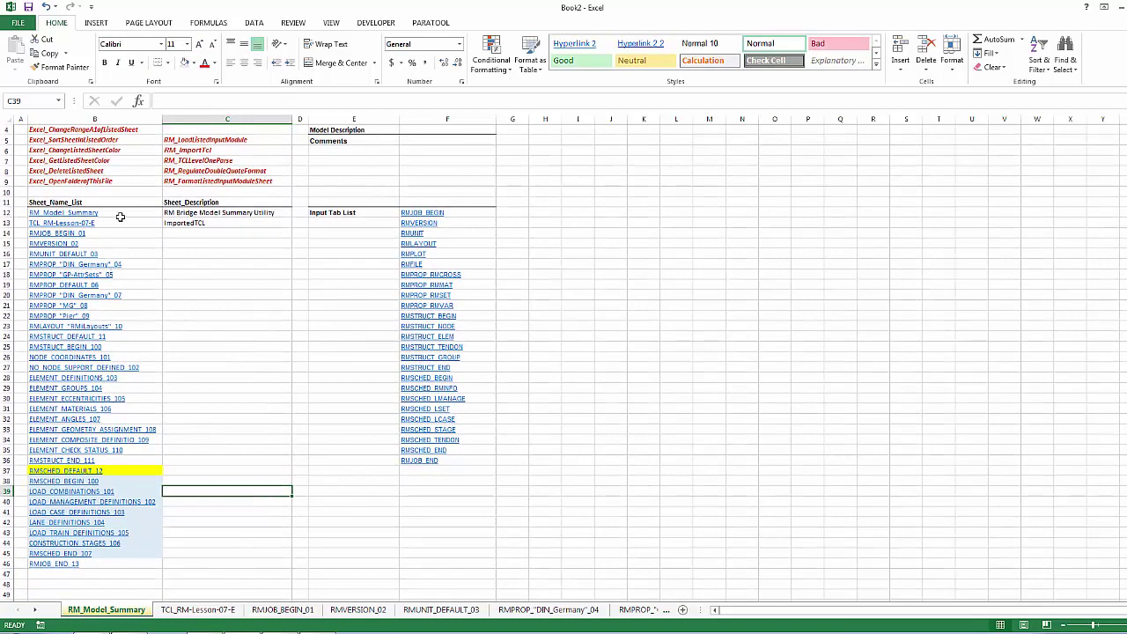
pyautogui.click(148, 474)
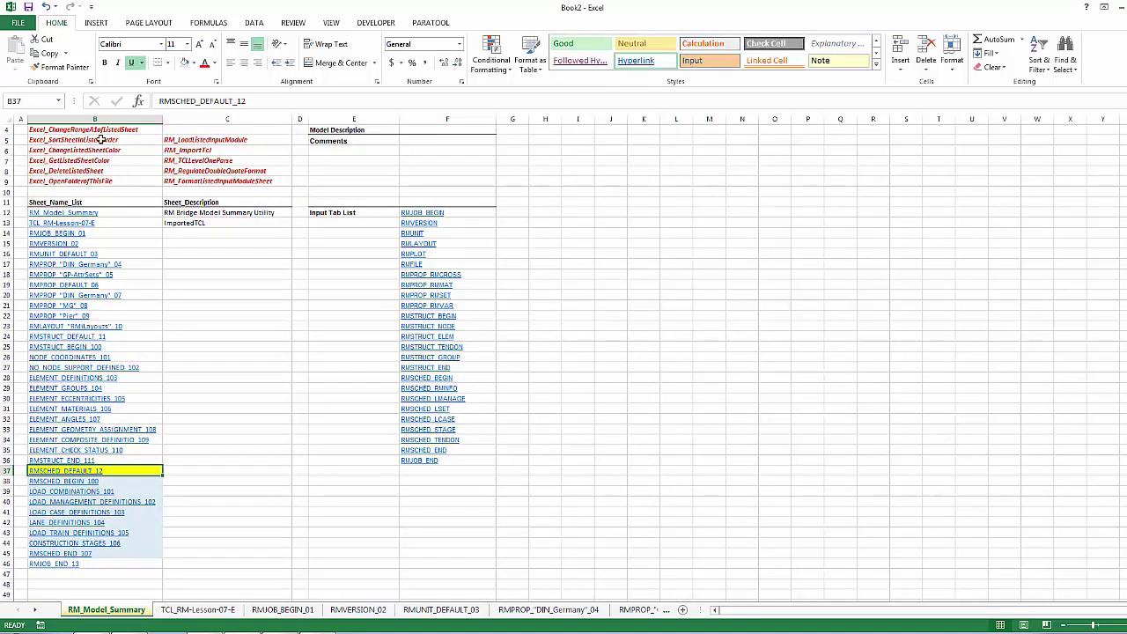
pyautogui.click(58, 68)
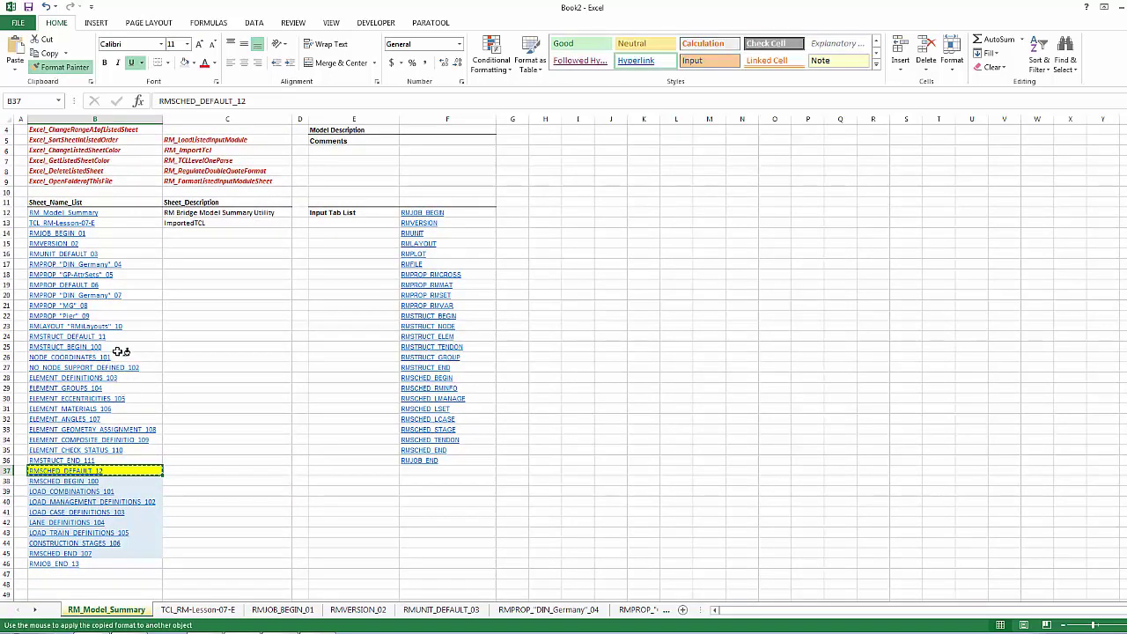
pyautogui.click(121, 339)
pyautogui.click(249, 355)
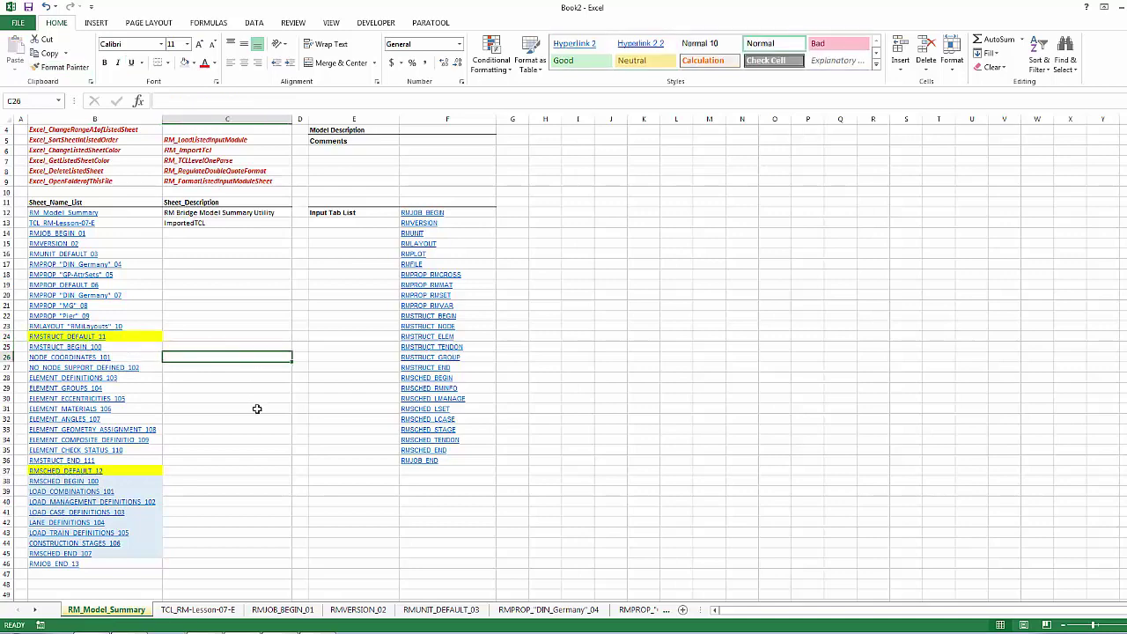
pyautogui.click(256, 405)
pyautogui.scroll(1, 256, 345)
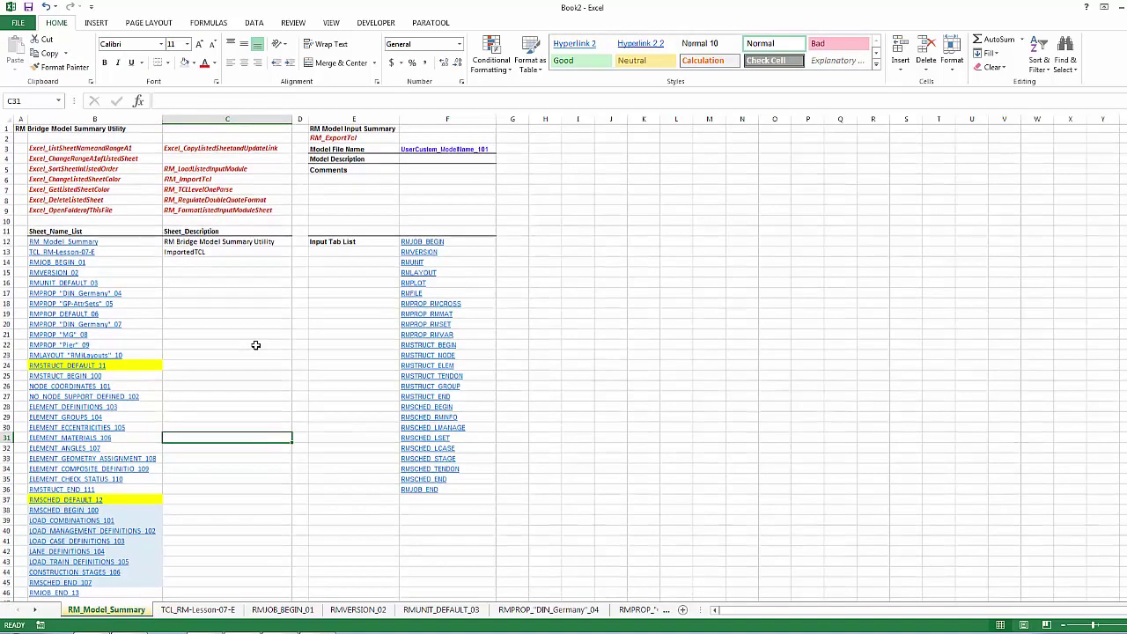
# Set the Model File Name in F3 to RM-Lesson-07-E_101, copying the original TCL file name from the TCL_RM-Lesson-07-E entry in B13
pyautogui.click(123, 251)
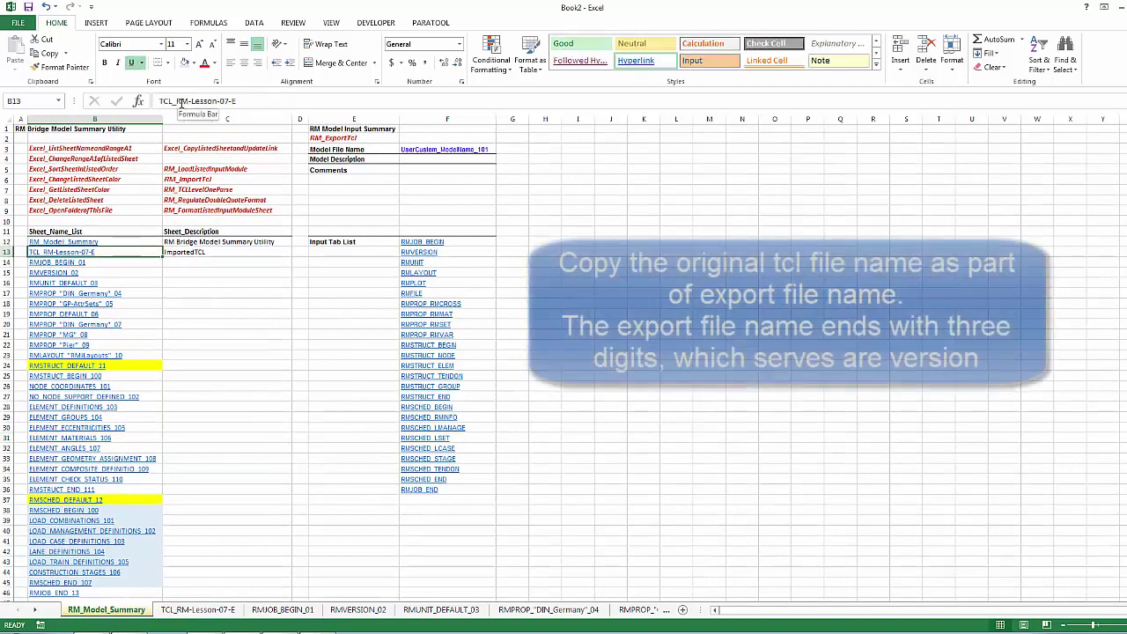
pyautogui.moveTo(176, 100); pyautogui.dragTo(237, 100)
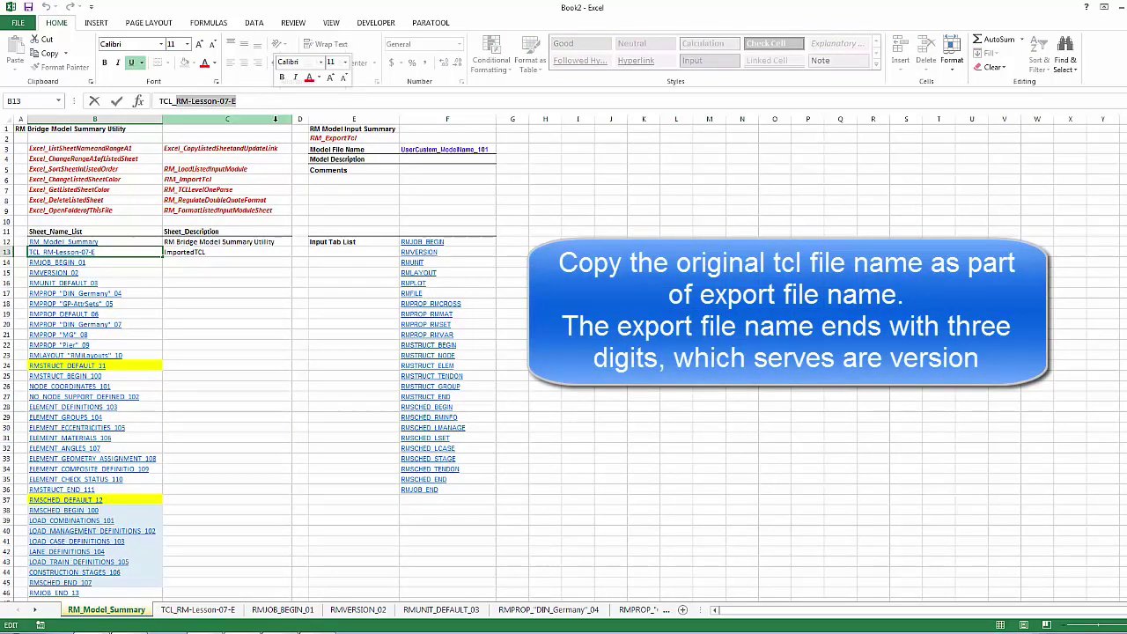
pyautogui.hotkey('ctrl', 'c')
pyautogui.click(227, 344)
pyautogui.click(465, 150)
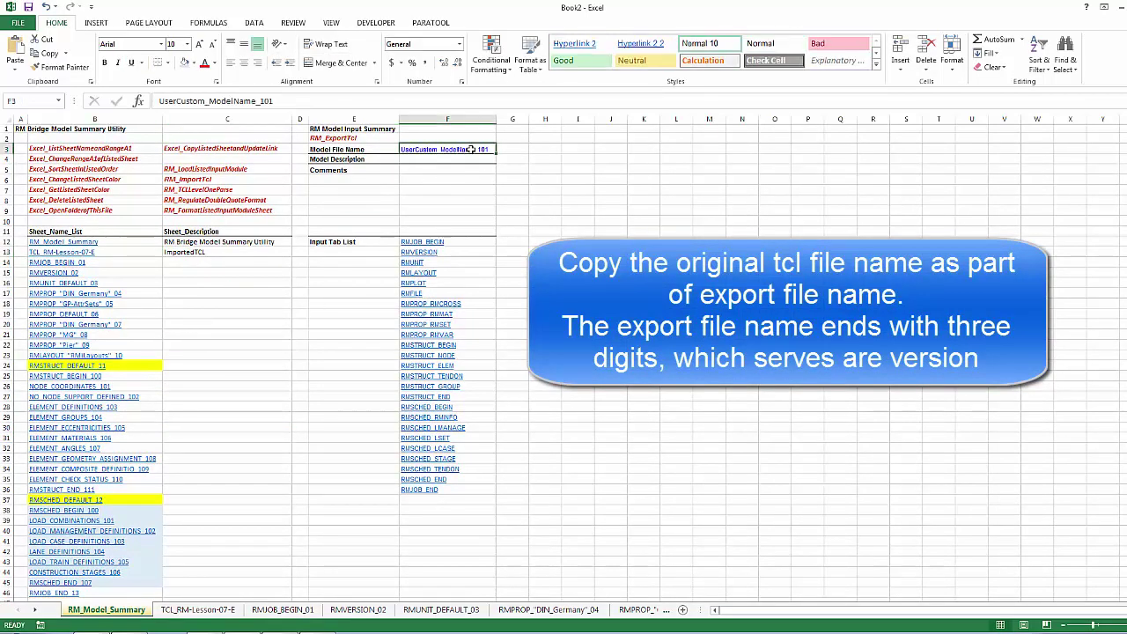
pyautogui.doubleClick(476, 149)
pyautogui.moveTo(476, 150); pyautogui.dragTo(371, 150)
pyautogui.write('v')
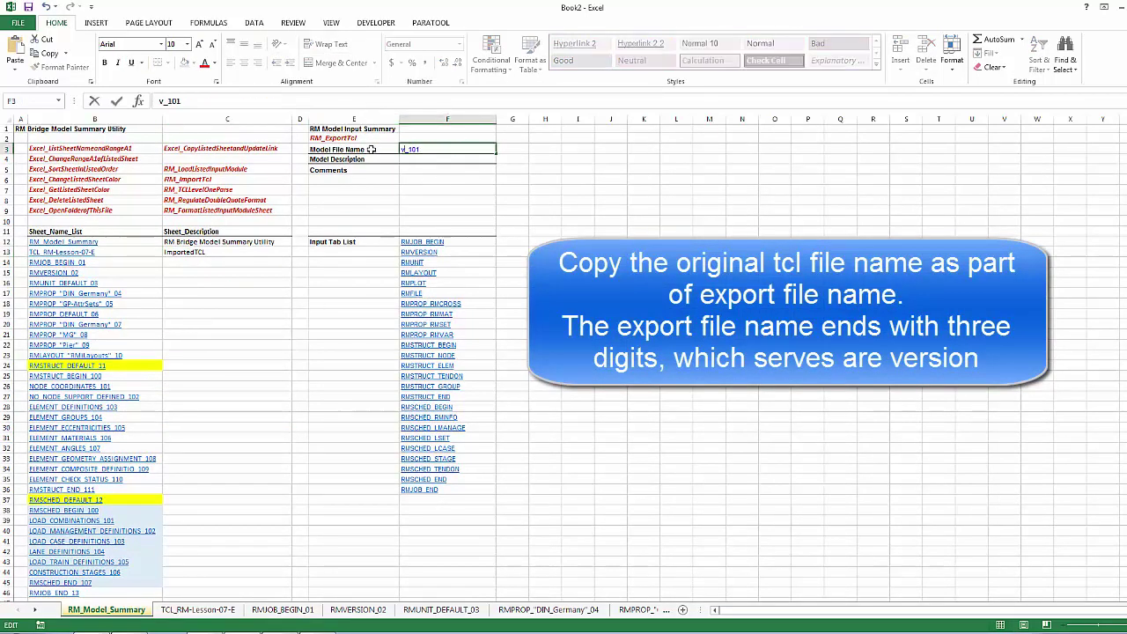
pyautogui.press('BackSpace')
pyautogui.hotkey('ctrl', 'v')
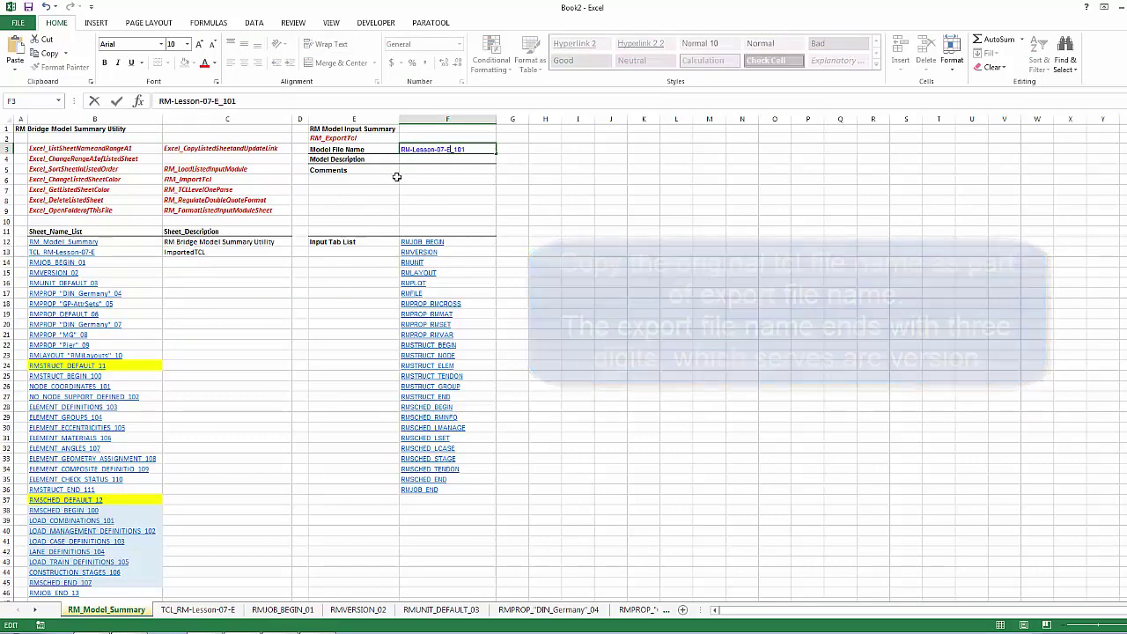
pyautogui.click(377, 208)
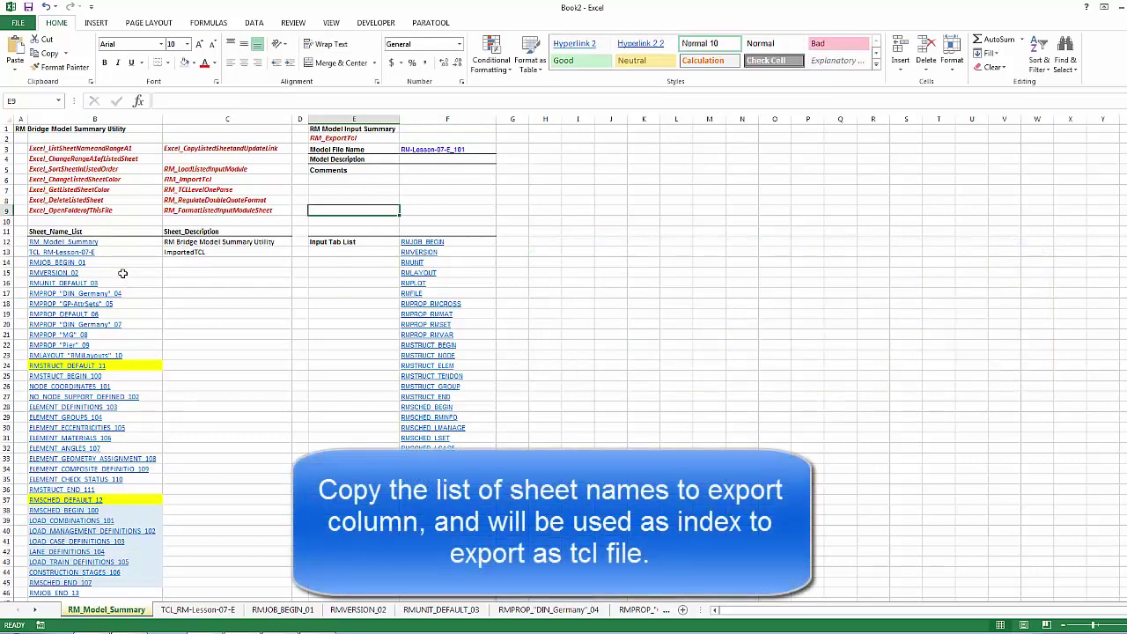
# Copy the sheet names from RMJOB_BEGIN_01 through RMJOB_END_13 into the Input Tab List starting at F12, and autofit column F
pyautogui.moveTo(119, 264); pyautogui.dragTo(137, 588)
pyautogui.hotkey('ctrl', 'c')
pyautogui.click(440, 242)
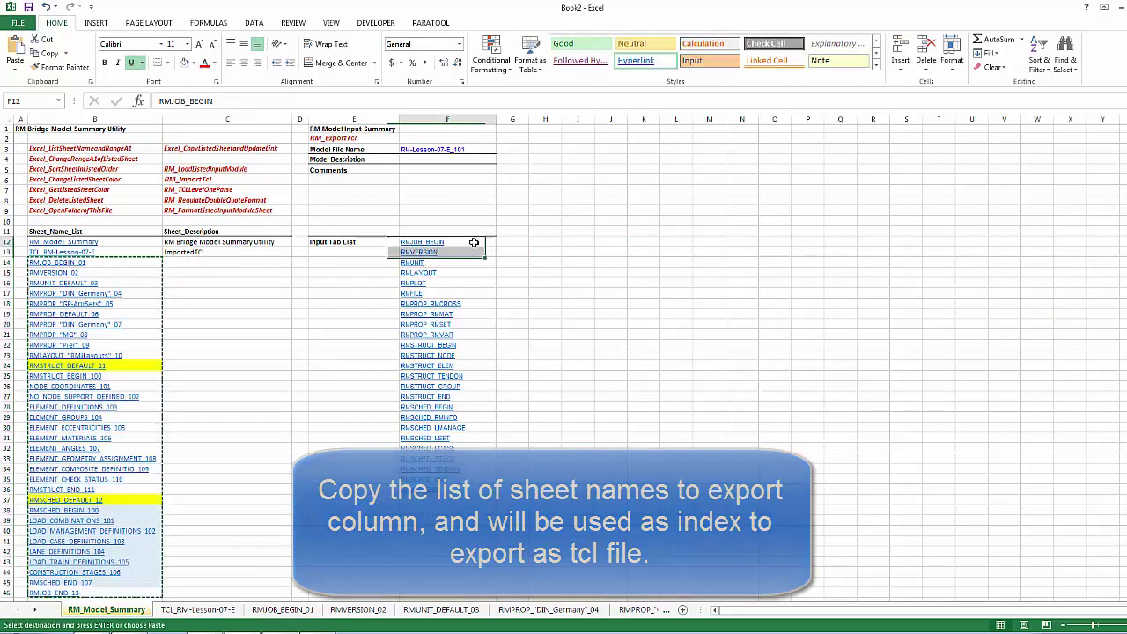
pyautogui.hotkey('ctrl', 'v')
pyautogui.click(345, 303)
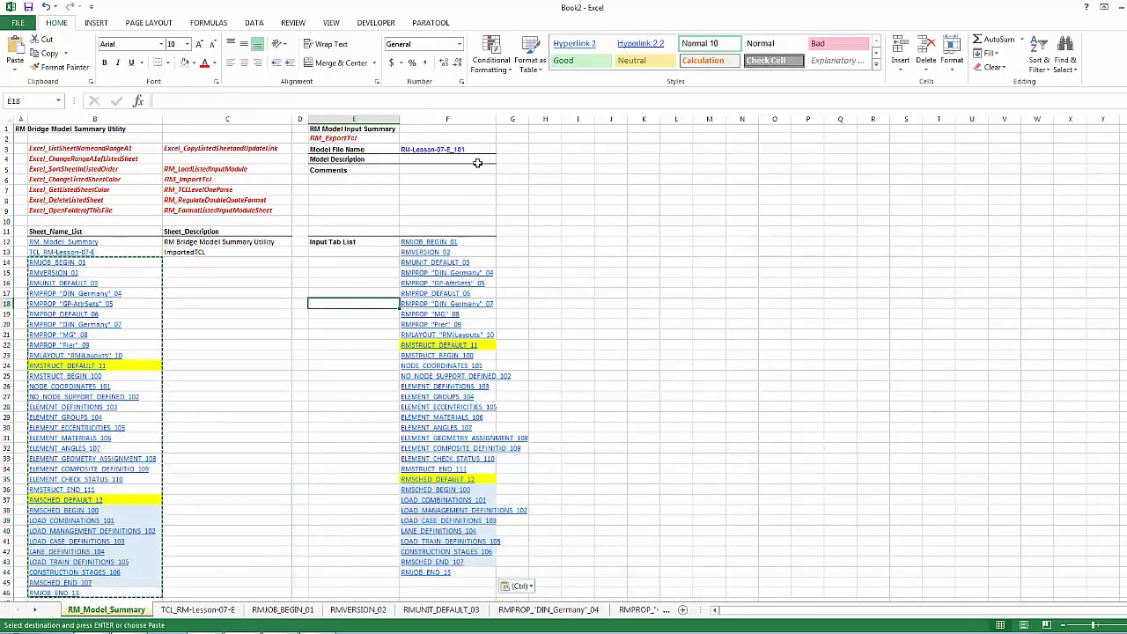
pyautogui.doubleClick(495, 120)
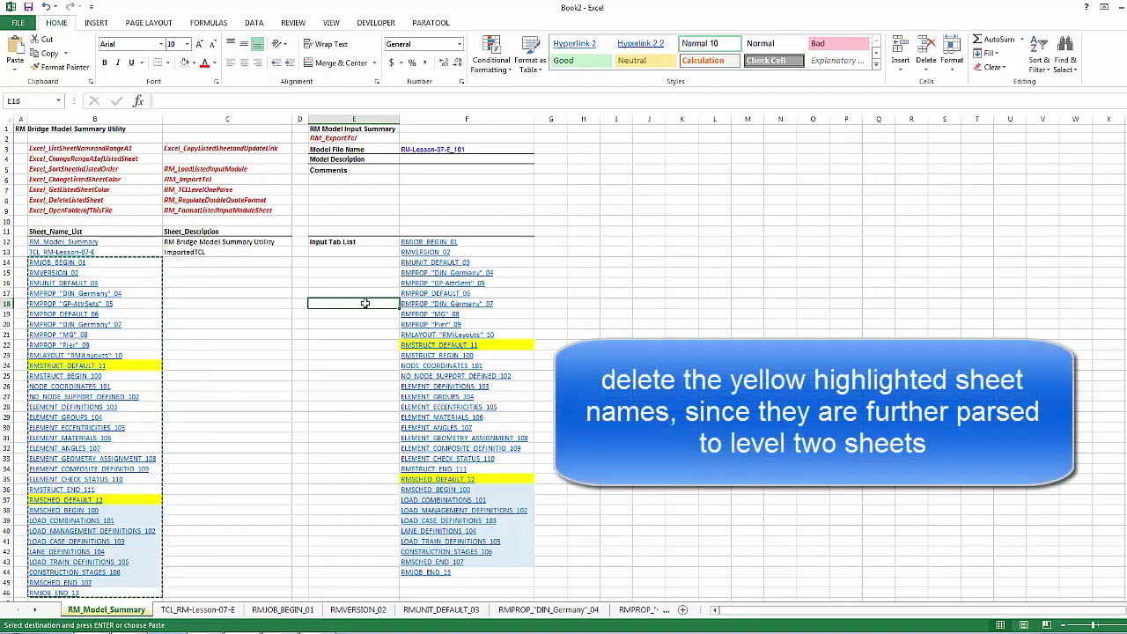
# Clear the yellow RMSTRUCT_DEFAULT_11 and RMSCHED_DEFAULT_12 entries from the Input Tab List in column F
pyautogui.rightClick(370, 139)
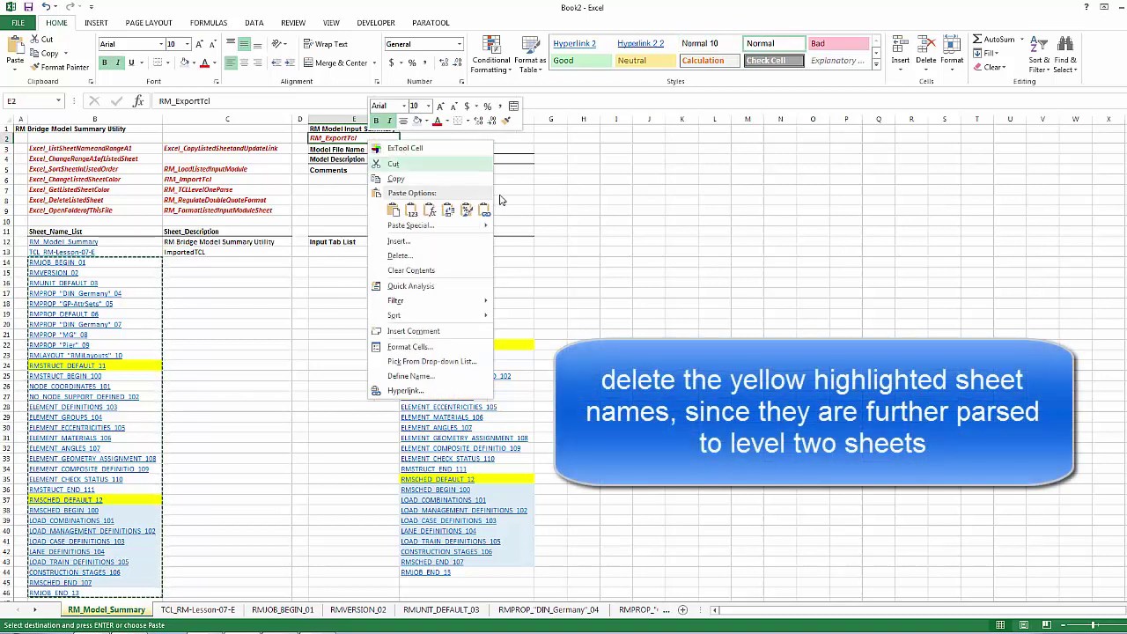
pyautogui.press('Escape')
pyautogui.click(523, 343)
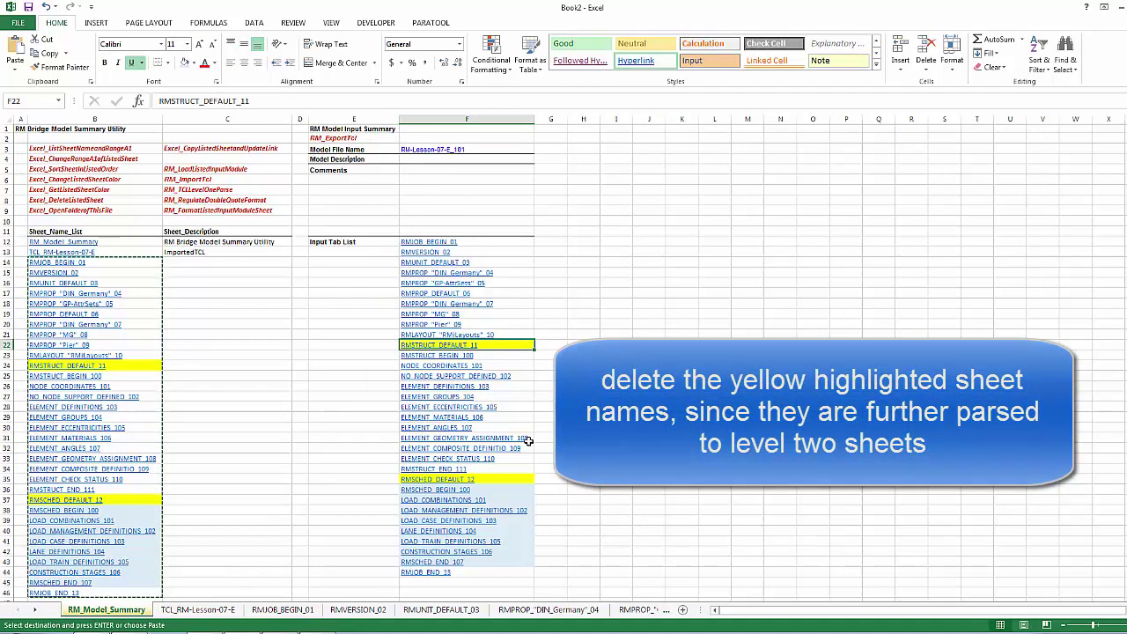
pyautogui.press('Delete')
pyautogui.click(502, 477)
pyautogui.press('Delete')
pyautogui.click(649, 489)
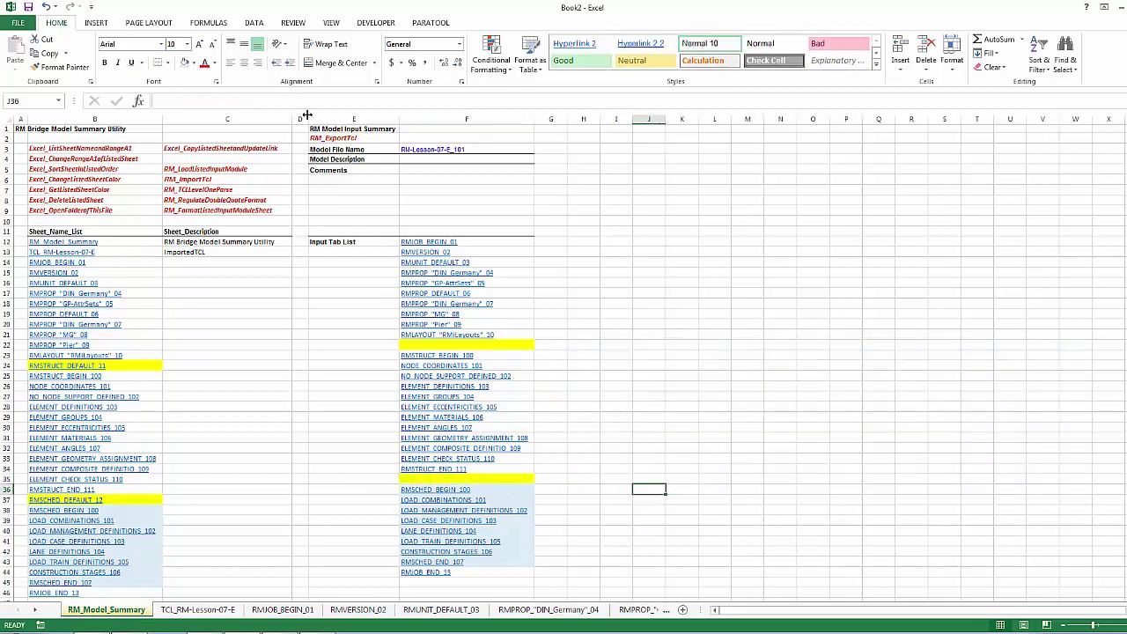
# Run RM_ExportTcl on the sheet list F12:F44 and save the export over RM-Lesson-07-E_101.tcl in the TempDesktop folder
pyautogui.rightClick(352, 141)
pyautogui.click(388, 154)
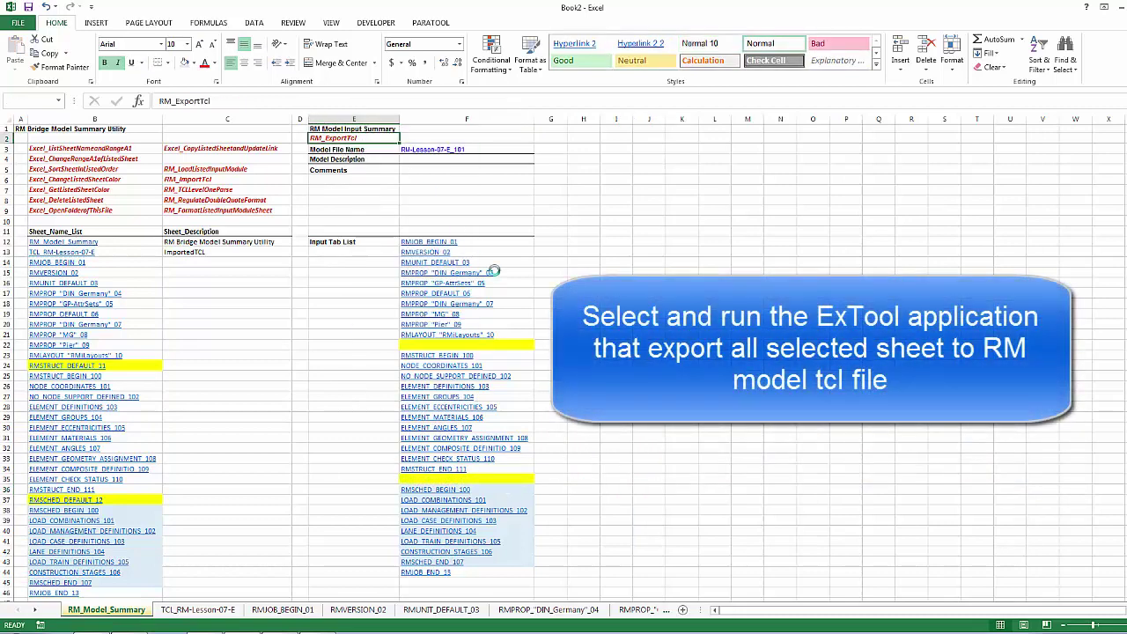
pyautogui.moveTo(490, 240); pyautogui.dragTo(411, 567)
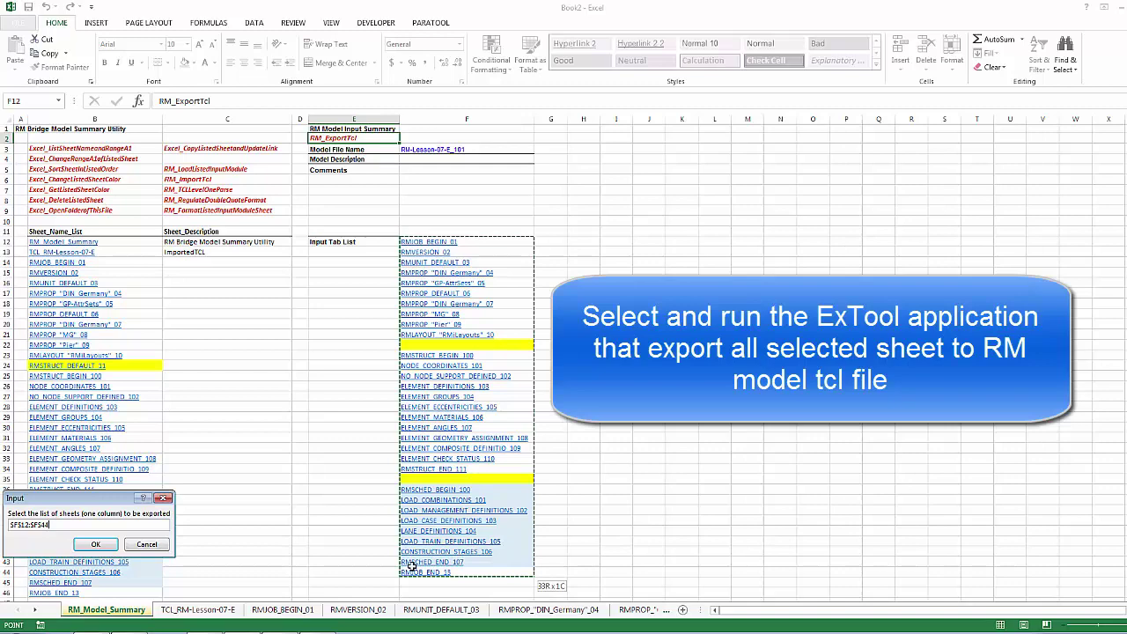
pyautogui.click(88, 545)
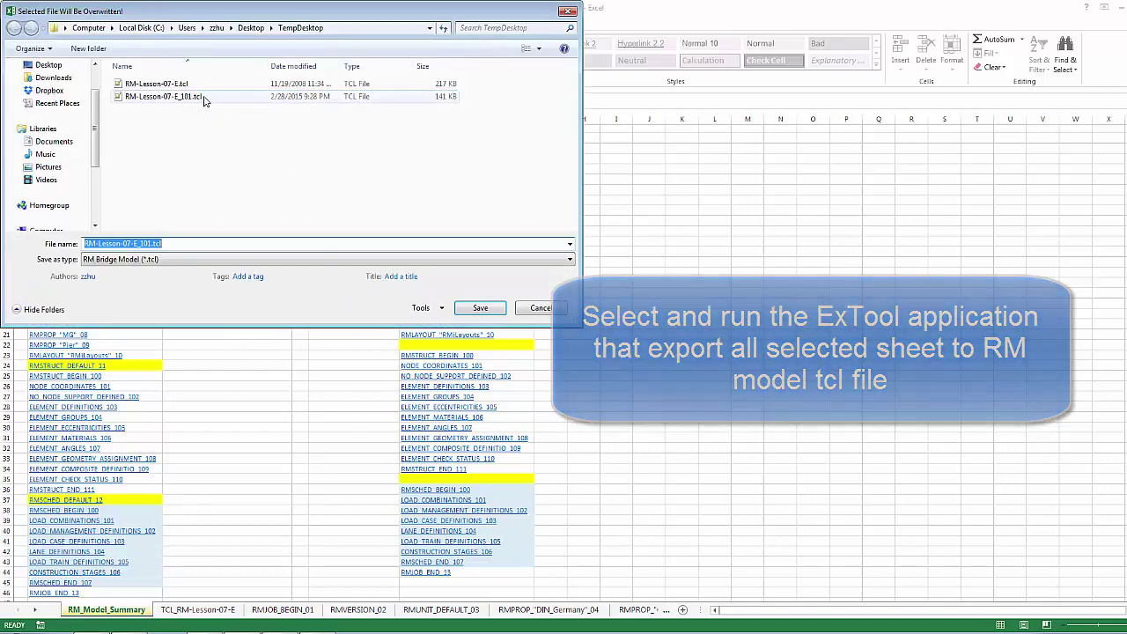
pyautogui.doubleClick(208, 97)
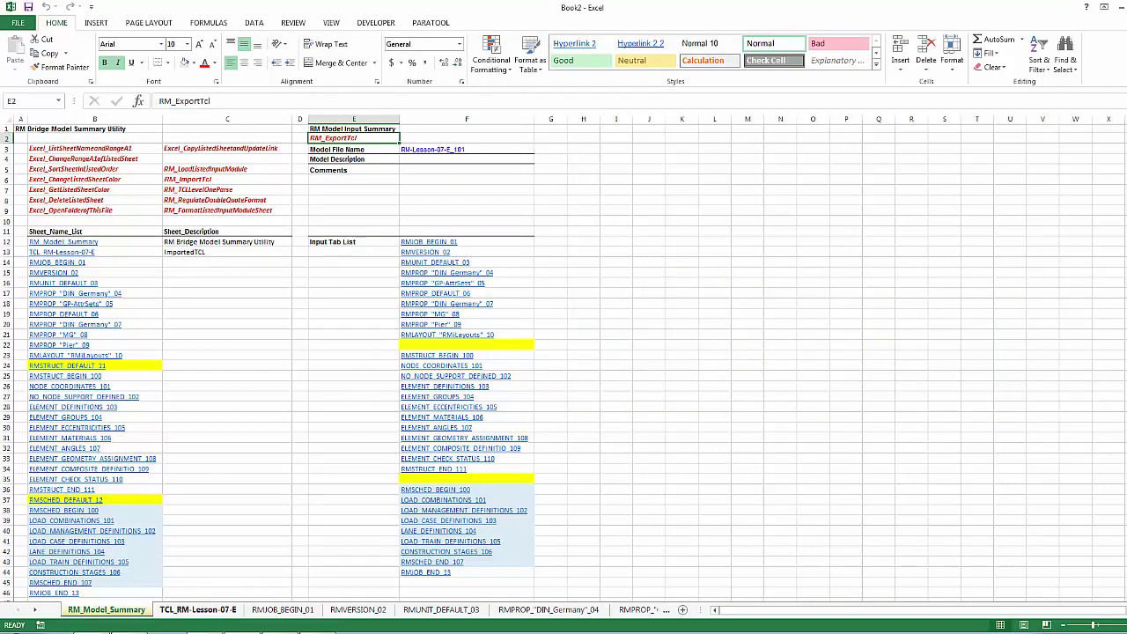
# Switch to Q-Dir and open the source file RM-Lesson-07-E.tcl from the TempDesktop folder in Notepad++
pyautogui.click(124, 614)
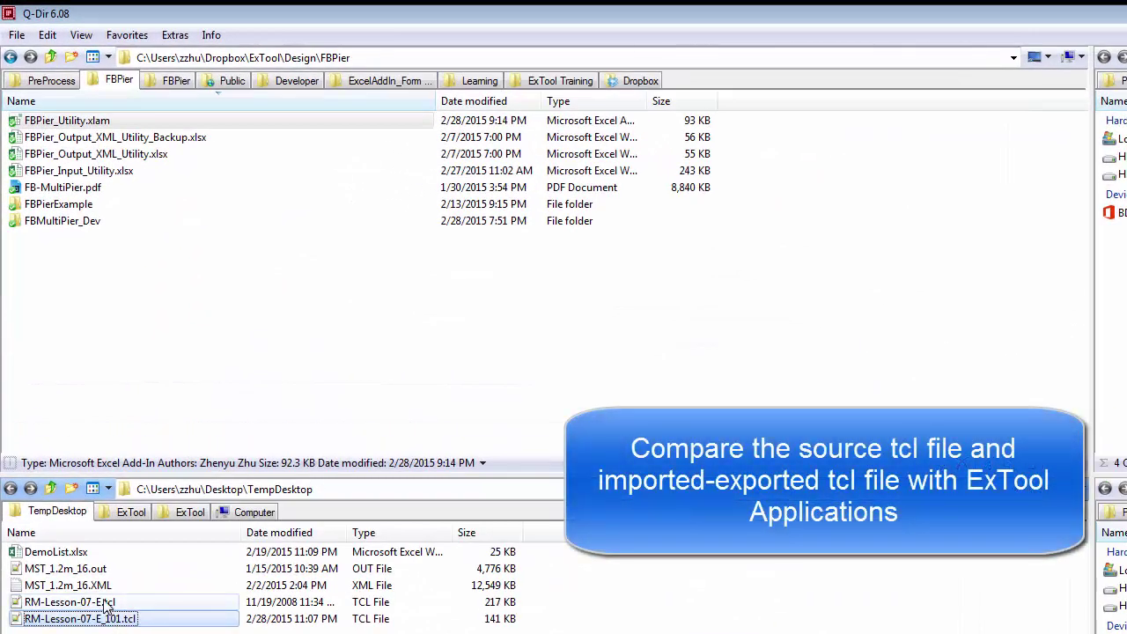
pyautogui.doubleClick(106, 604)
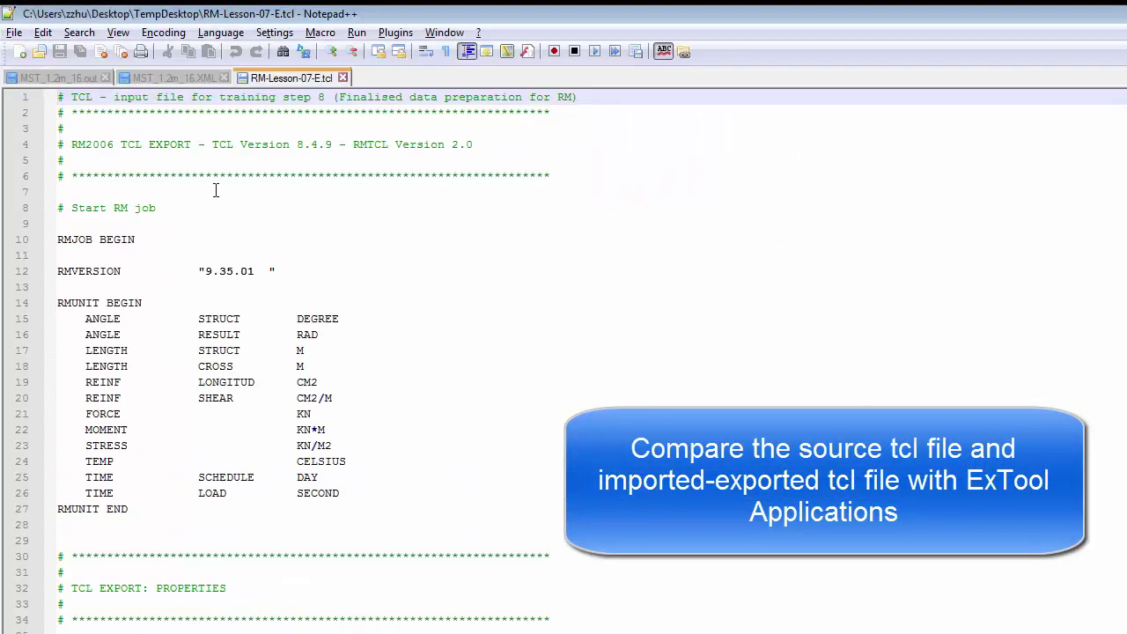
# Return to Q-Dir and open the exported file RM-Lesson-07-E_101.tcl from the TempDesktop folder in Notepad++
pyautogui.hotkey('alt', 'F4')
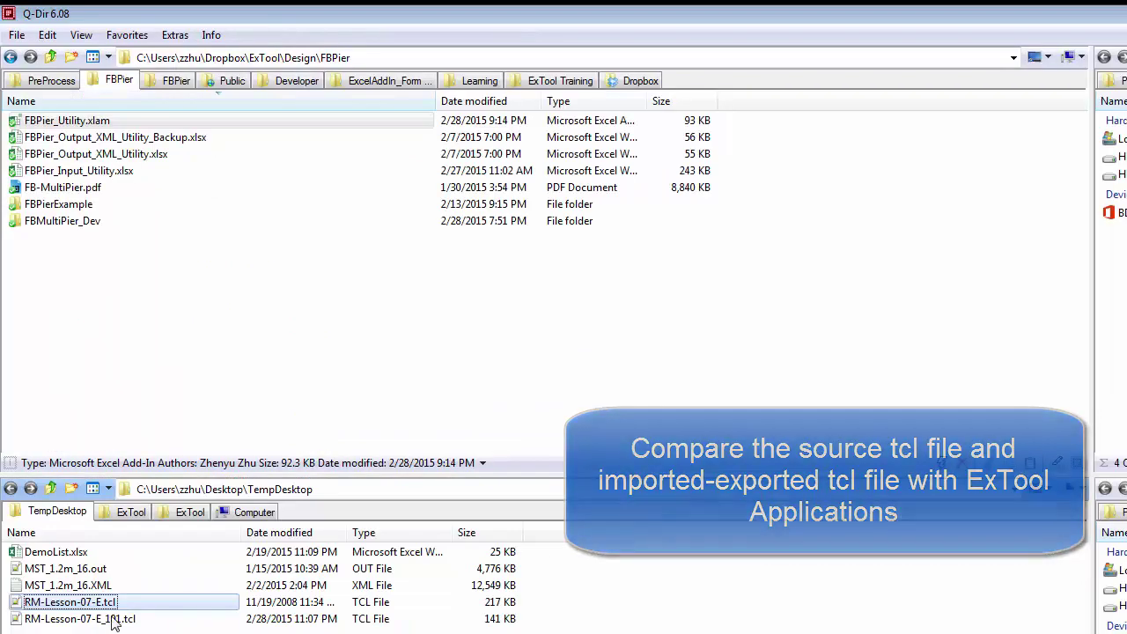
pyautogui.click(110, 619)
pyautogui.doubleClick(110, 619)
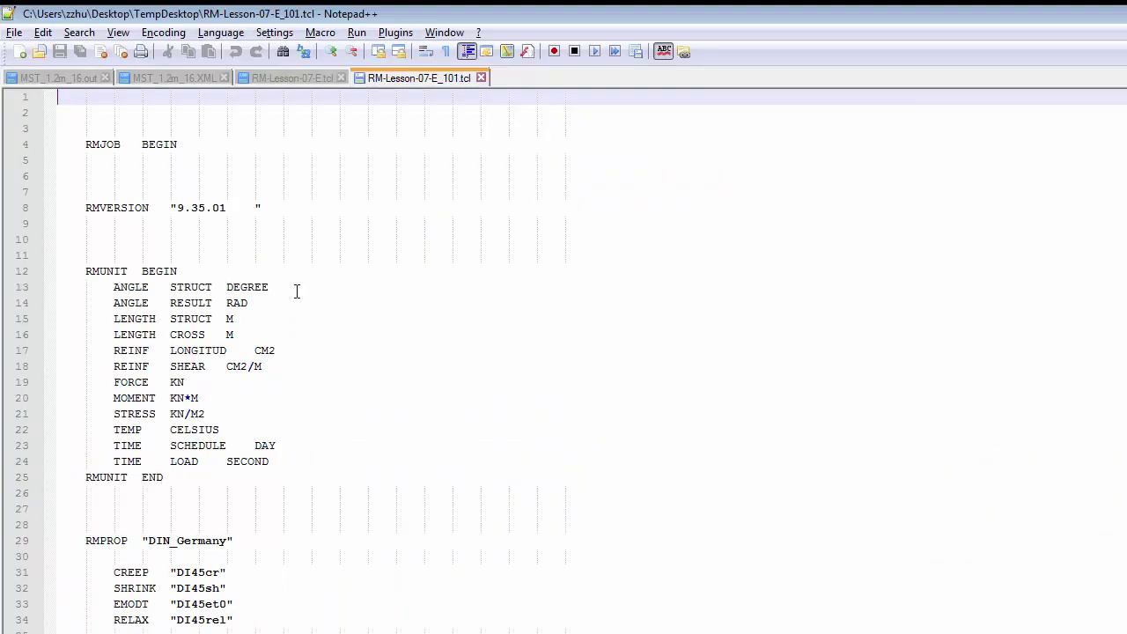
# Examine the source file RM-Lesson-07-E.tcl from its header to its last line to check its content and line count
pyautogui.click(294, 70)
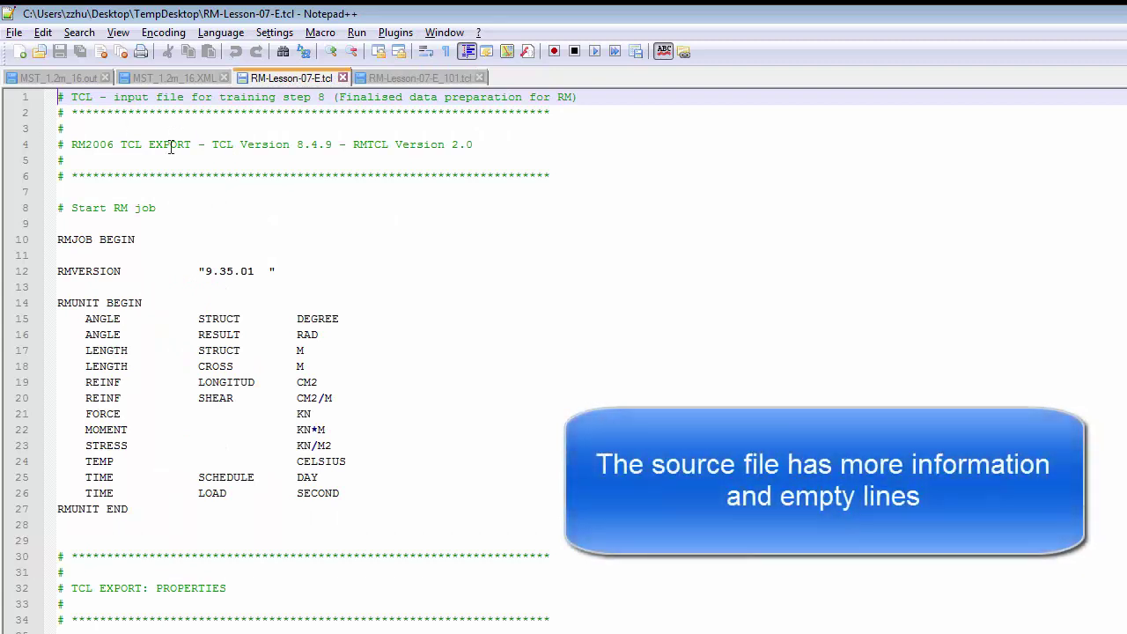
pyautogui.click(220, 214)
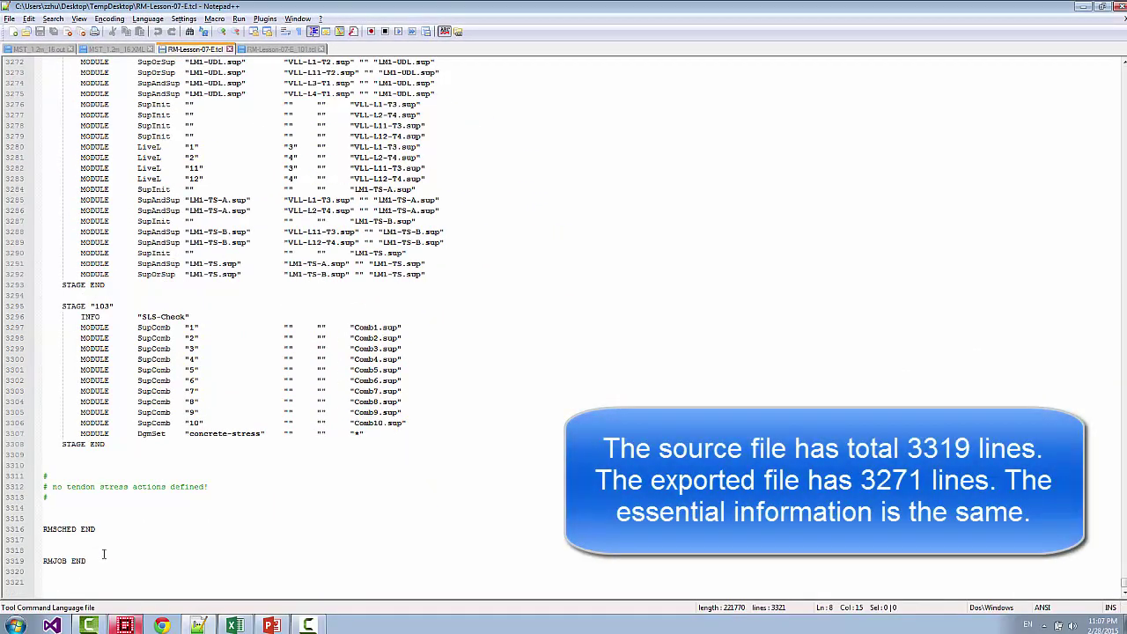
pyautogui.click(103, 554)
pyautogui.press('Down')
# Examine the exported file RM-Lesson-07-E_101.tcl through to its last line to check its content and line count
pyautogui.click(286, 49)
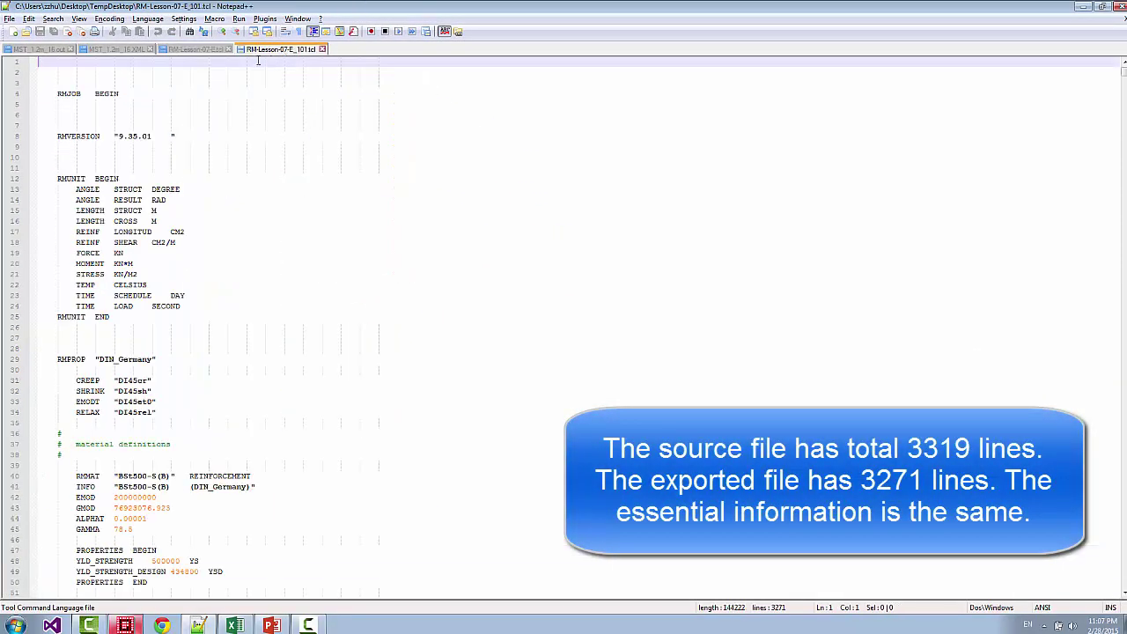
pyautogui.moveTo(1123, 73); pyautogui.dragTo(1064, 593)
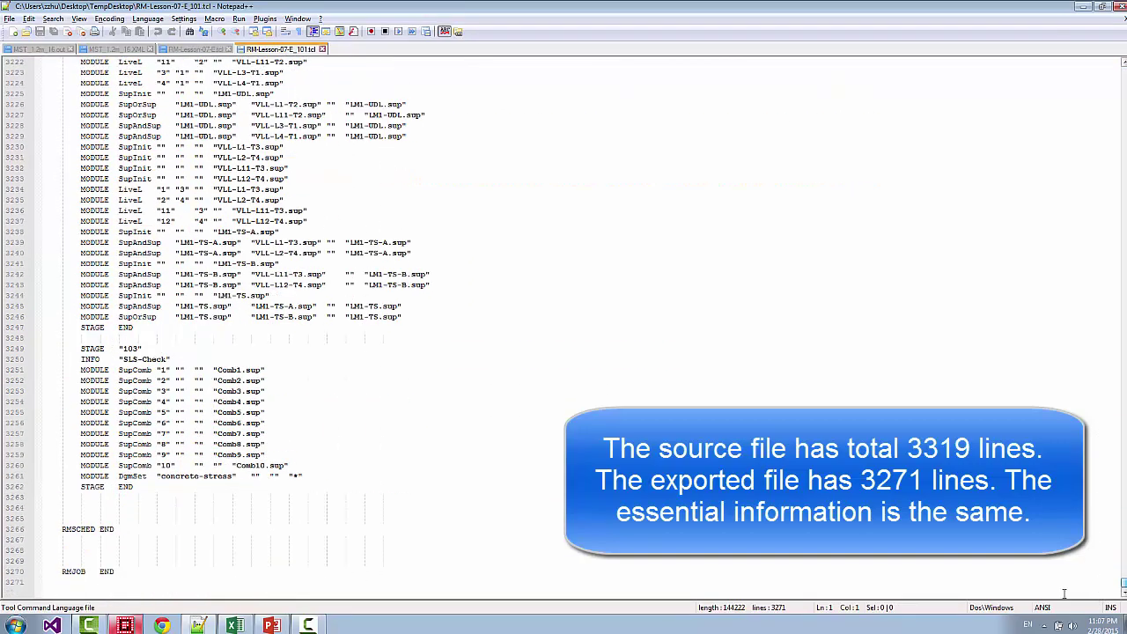
pyautogui.click(66, 583)
# Compare the closing lines of RM-Lesson-07-E.tcl and RM-Lesson-07-E_101.tcl, and switch back to the RM_Model_Summary sheet in Excel
pyautogui.click(207, 49)
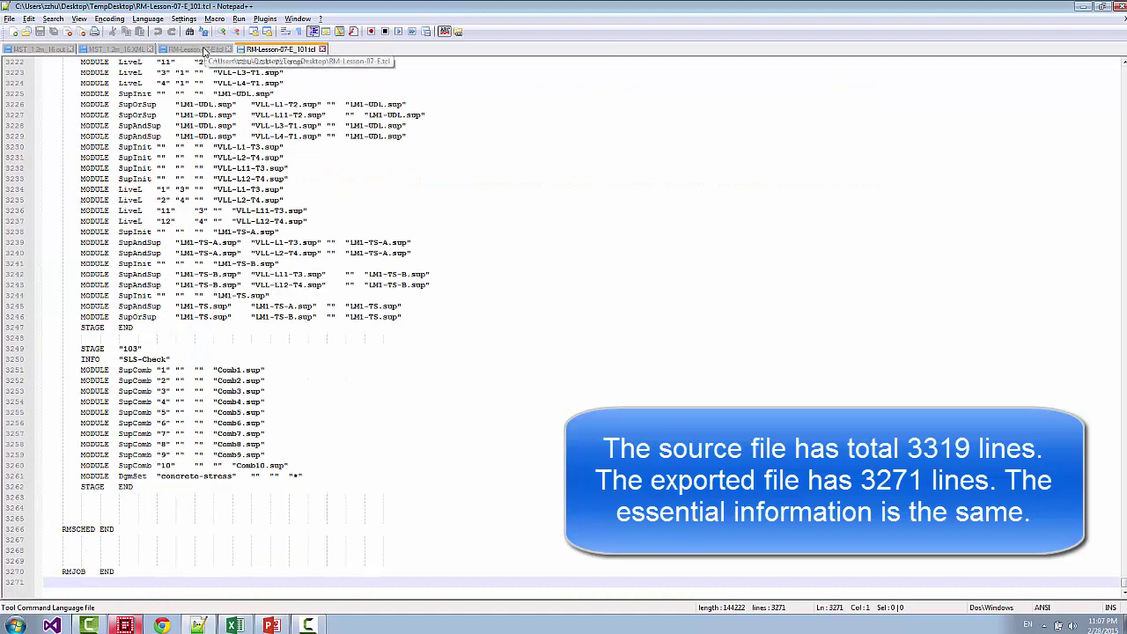
pyautogui.press('Down')
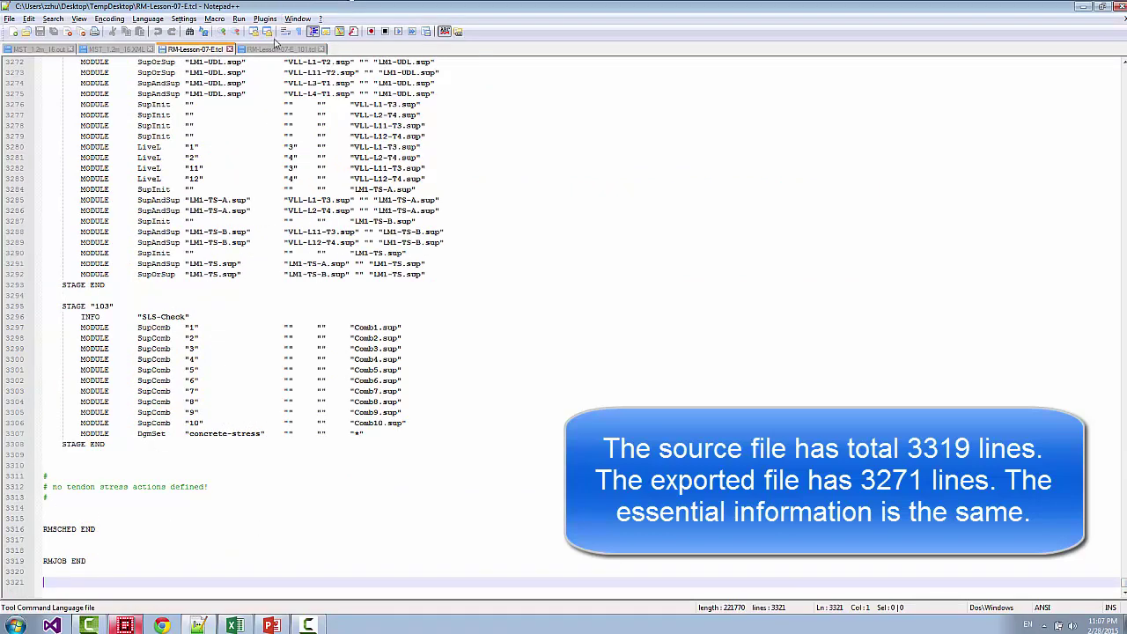
pyautogui.click(279, 50)
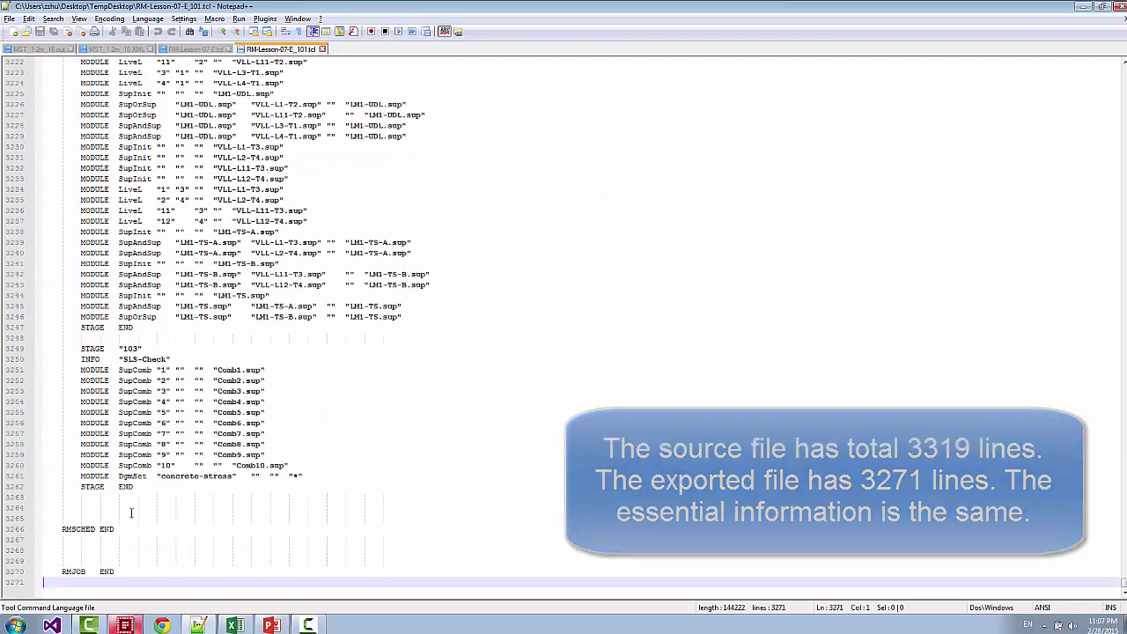
pyautogui.hotkey('alt', 'Tab')
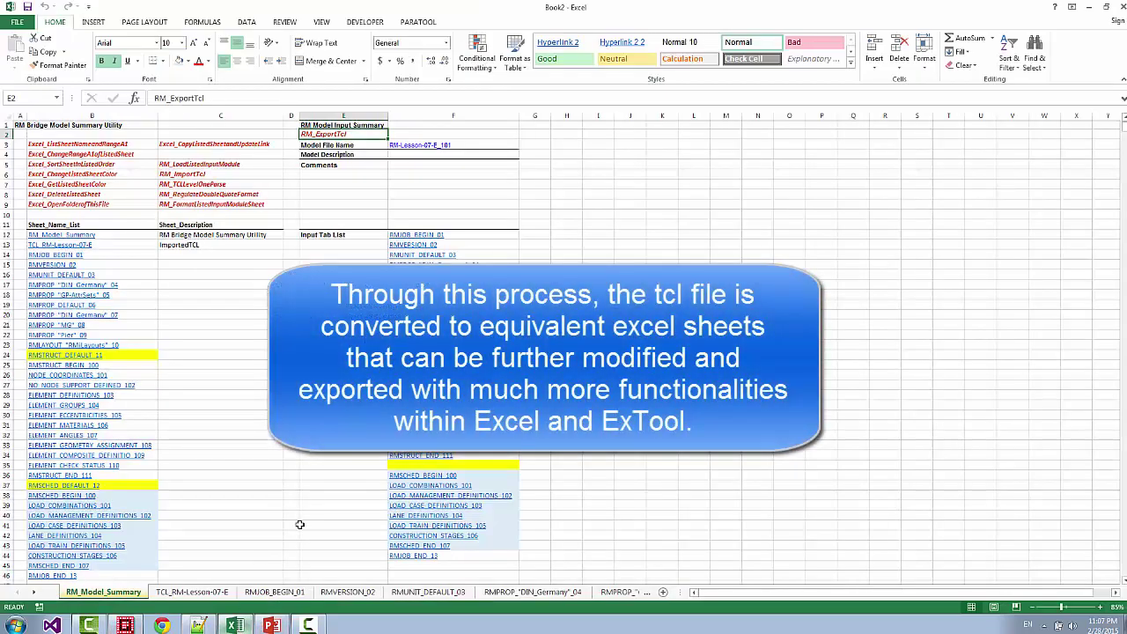